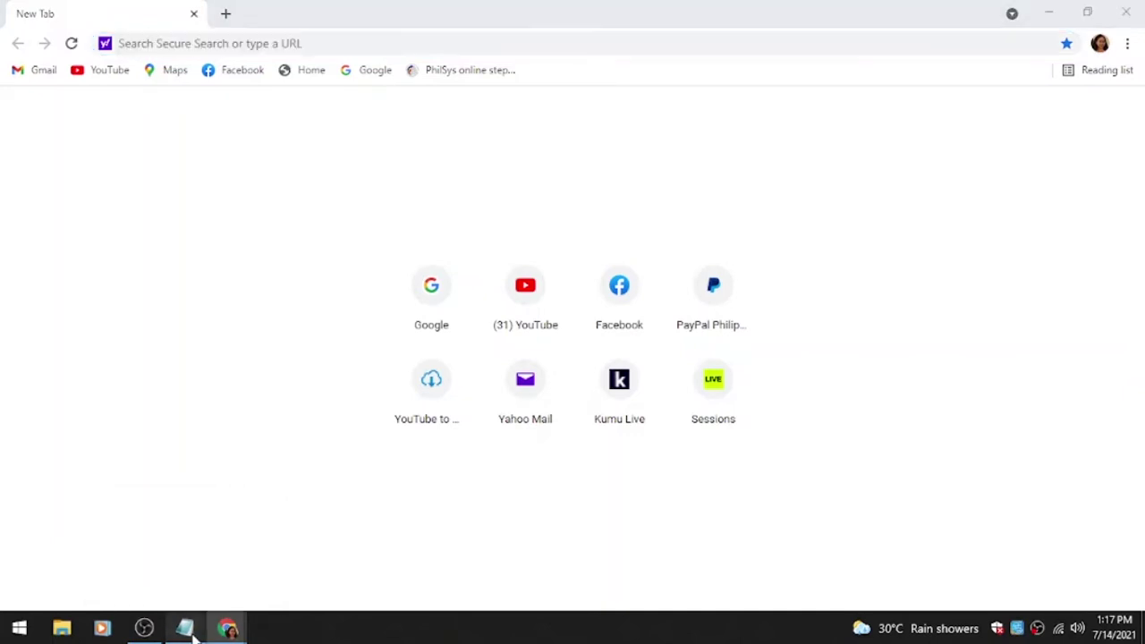
Copy the tokyodawn.net/tdr-vos-slickeq URL from the VST Plugin note and open it in the Chrome tab.
{"action": "left_click_drag", "start_coordinate": [358, 117], "coordinate": [72, 117]}
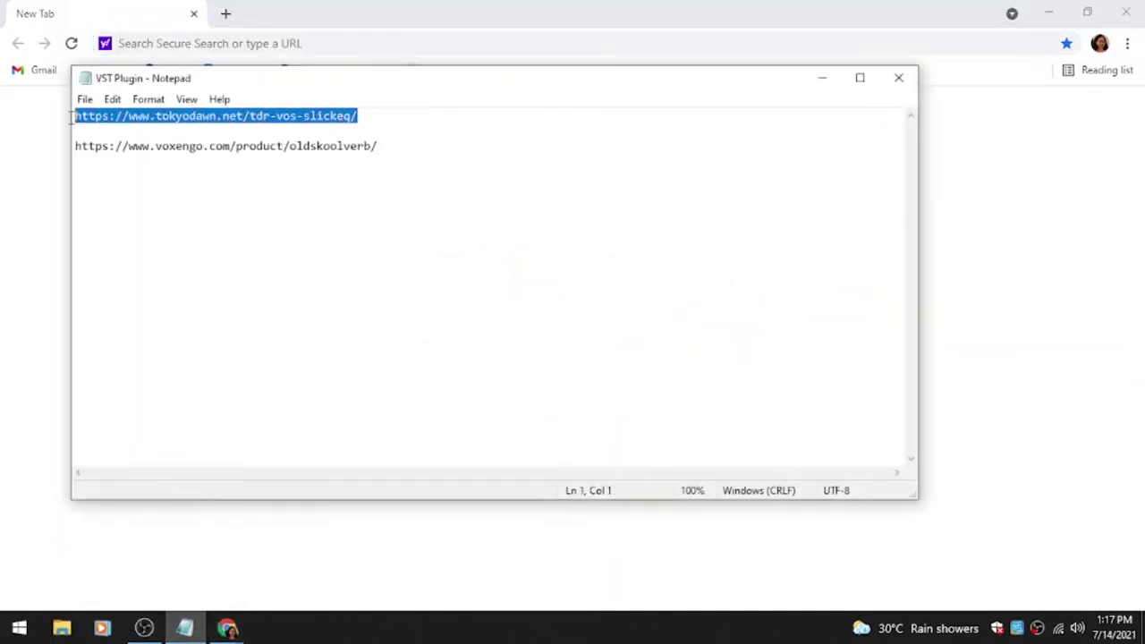
{"action": "right_click", "coordinate": [109, 123]}
{"action": "left_click", "coordinate": [131, 178]}
{"action": "left_click", "coordinate": [110, 20]}
{"action": "right_click", "coordinate": [226, 49]}
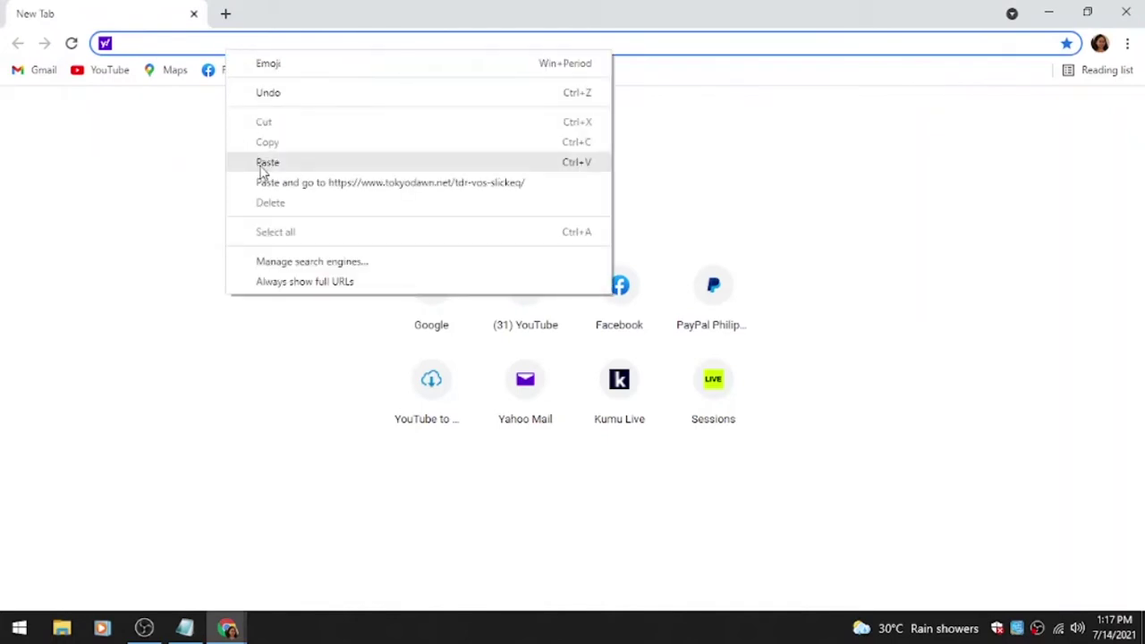
{"action": "left_click", "coordinate": [260, 165]}
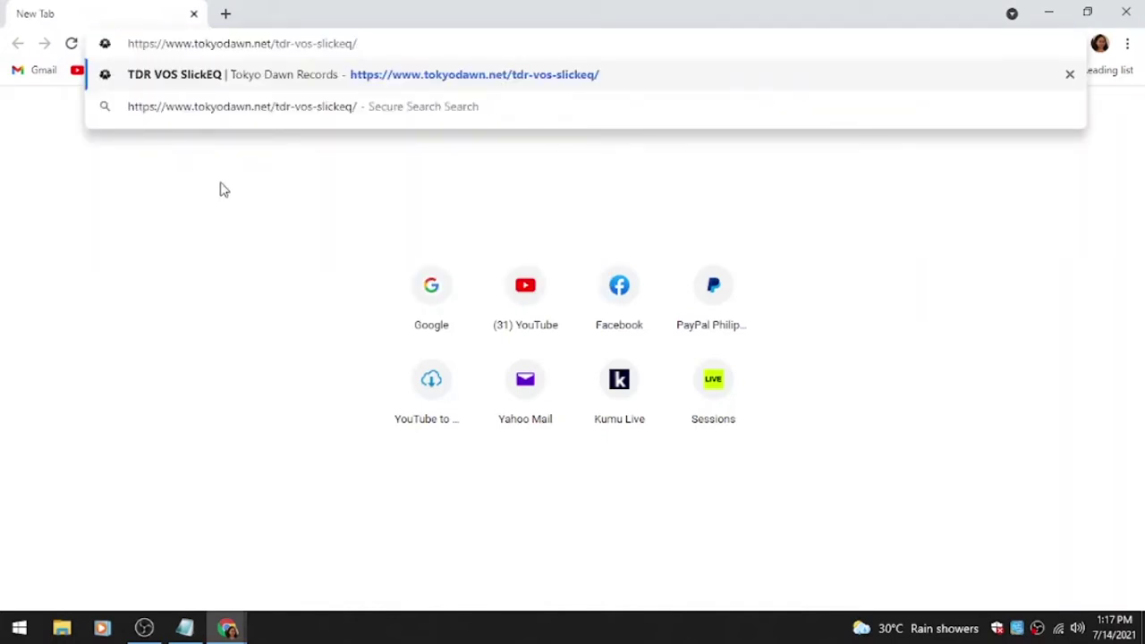
{"action": "key", "text": "Return"}
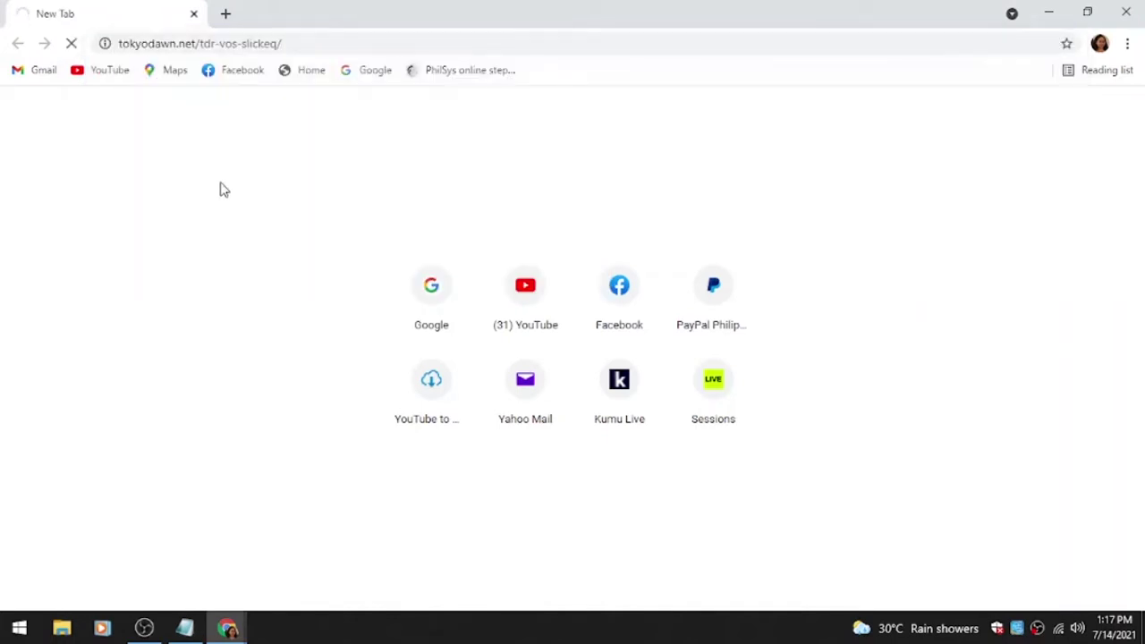
Download the Windows installer of TDR VOS SlickEQ, accepting the freeware license agreement.
{"action": "scroll", "coordinate": [657, 260], "scroll_direction": "down", "scroll_amount": 2}
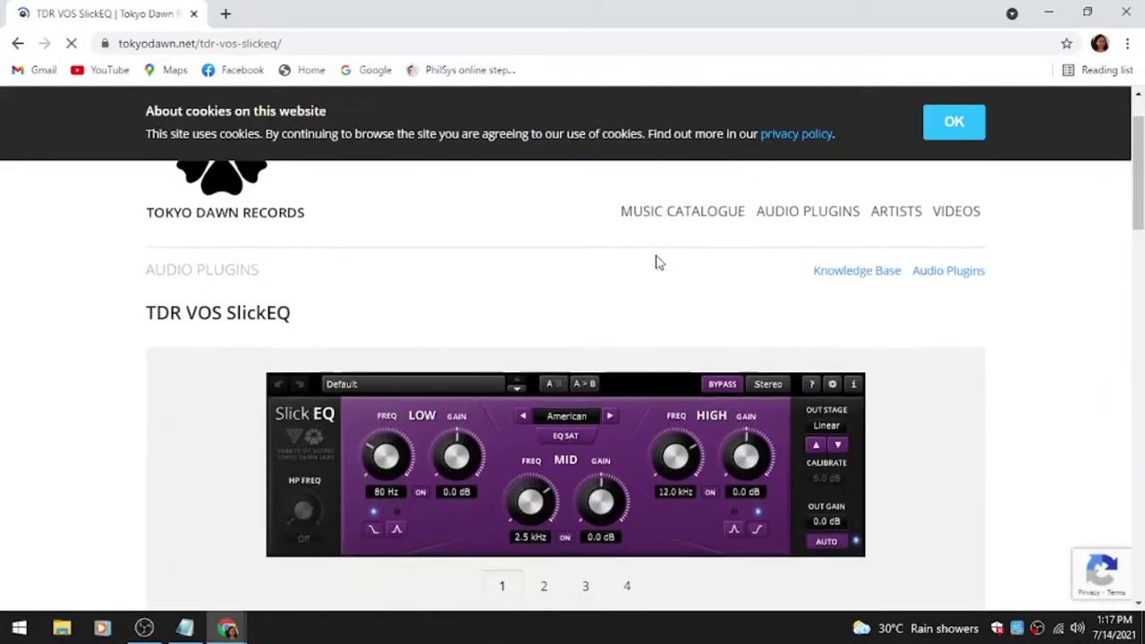
{"action": "scroll", "coordinate": [660, 262], "scroll_direction": "down", "scroll_amount": 2}
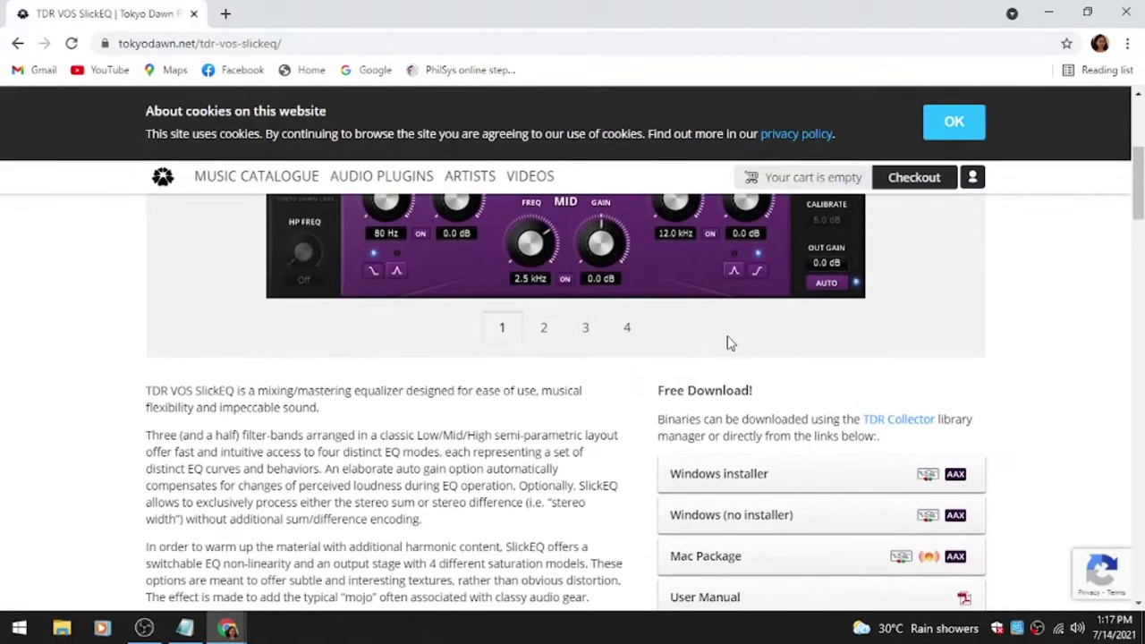
{"action": "scroll", "coordinate": [730, 342], "scroll_direction": "up", "scroll_amount": 4}
{"action": "scroll", "coordinate": [1139, 135], "scroll_direction": "up", "scroll_amount": 1}
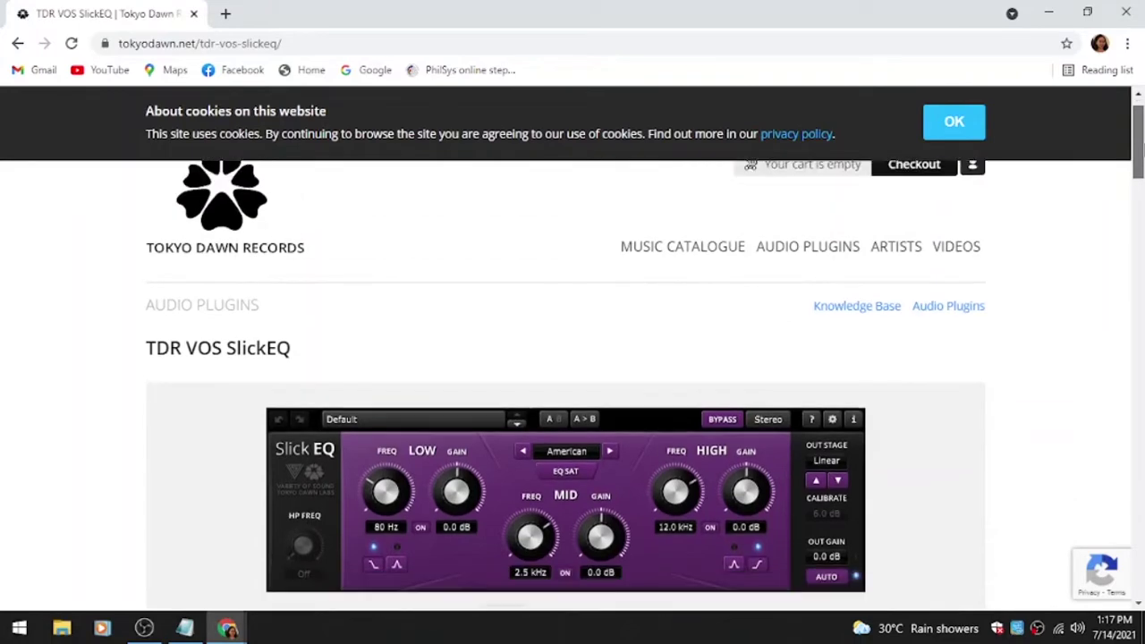
{"action": "scroll", "coordinate": [1138, 152], "scroll_direction": "down", "scroll_amount": 2}
{"action": "scroll", "coordinate": [1138, 170], "scroll_direction": "down", "scroll_amount": 2}
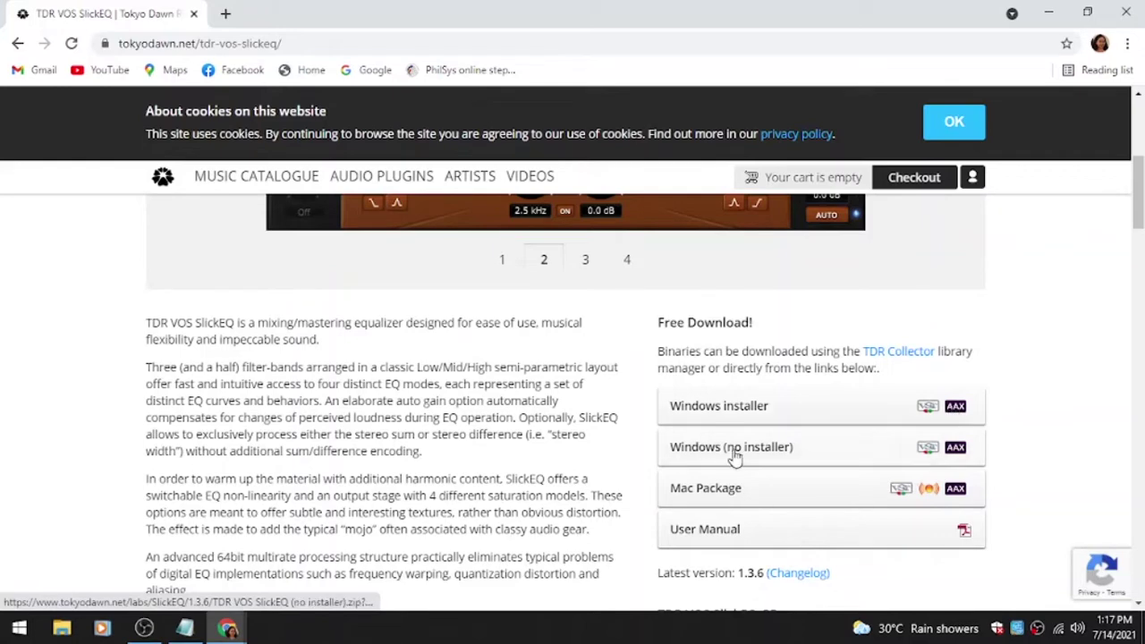
{"action": "left_click", "coordinate": [742, 409]}
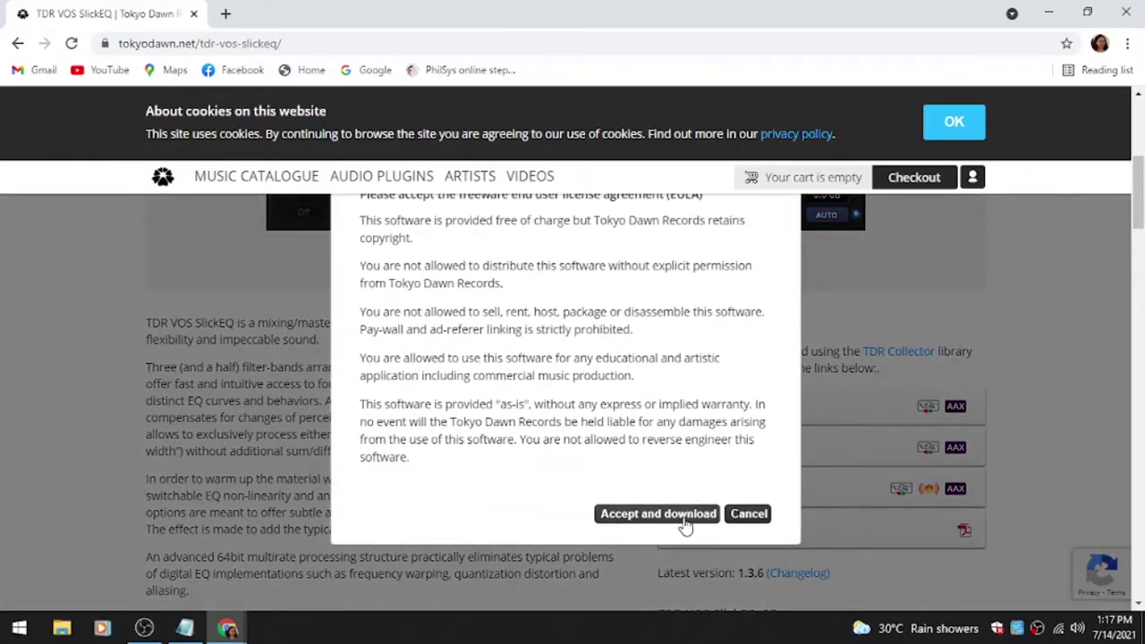
{"action": "left_click", "coordinate": [685, 517]}
{"action": "scroll", "coordinate": [662, 439], "scroll_direction": "down", "scroll_amount": 2}
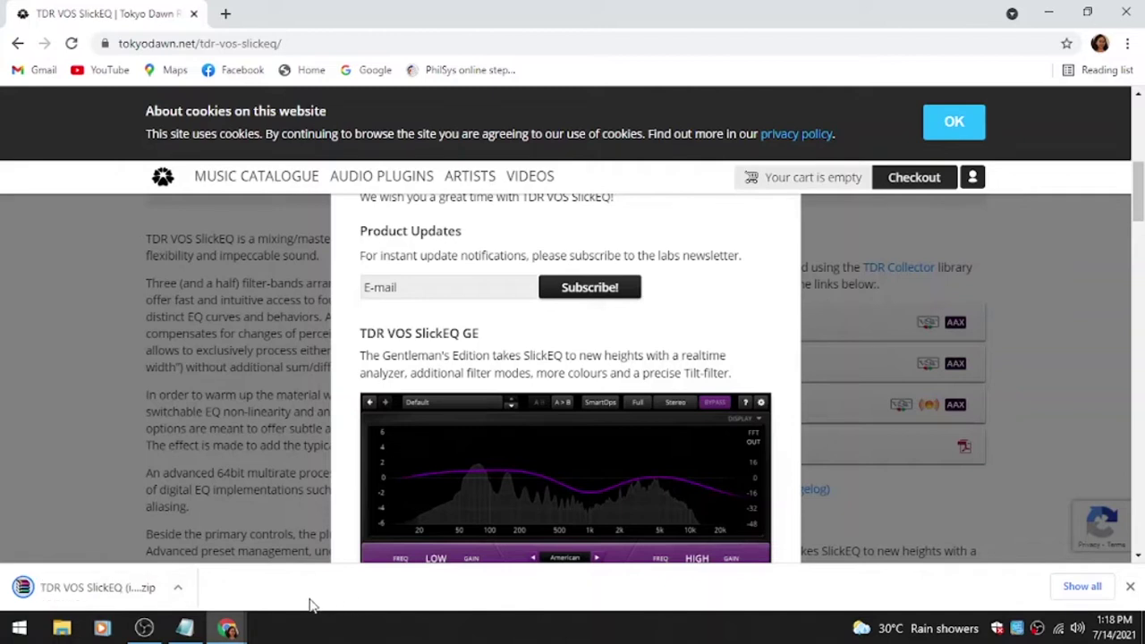
Show the downloaded TDR VOS SlickEQ archive in its folder and extract it into Downloads.
{"action": "left_click", "coordinate": [179, 589]}
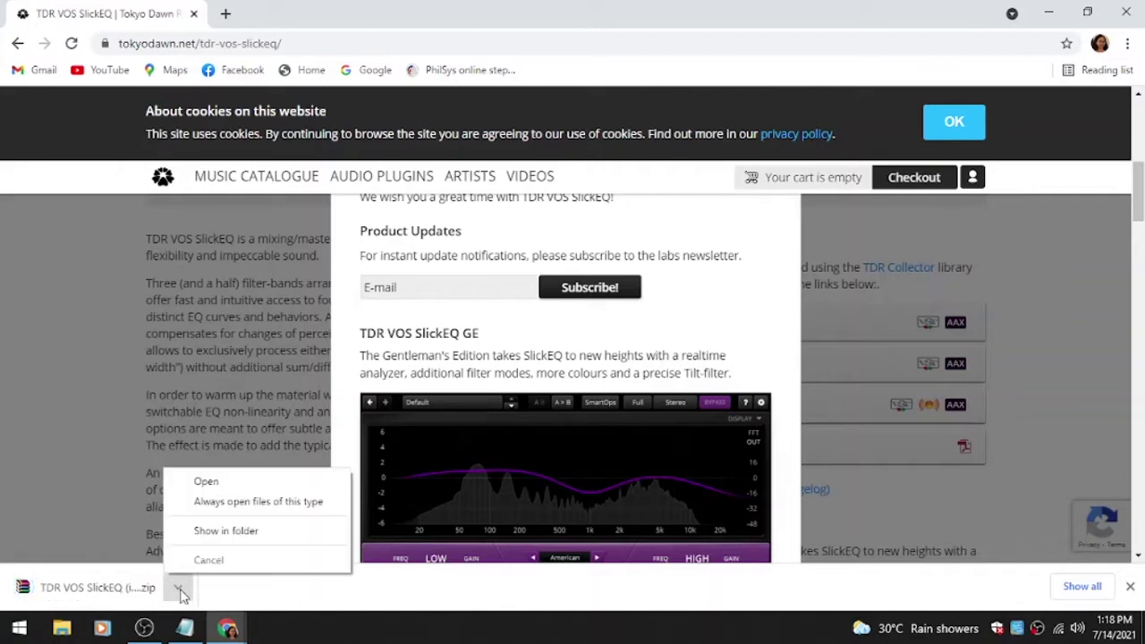
{"action": "left_click", "coordinate": [219, 531]}
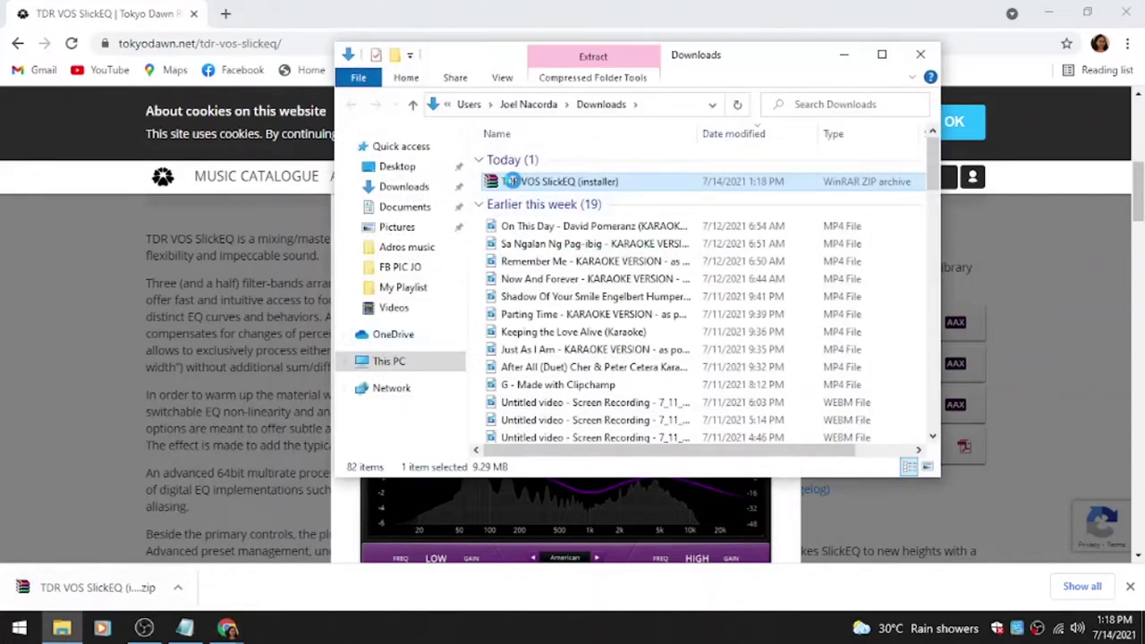
{"action": "right_click", "coordinate": [514, 185]}
{"action": "left_click", "coordinate": [566, 267]}
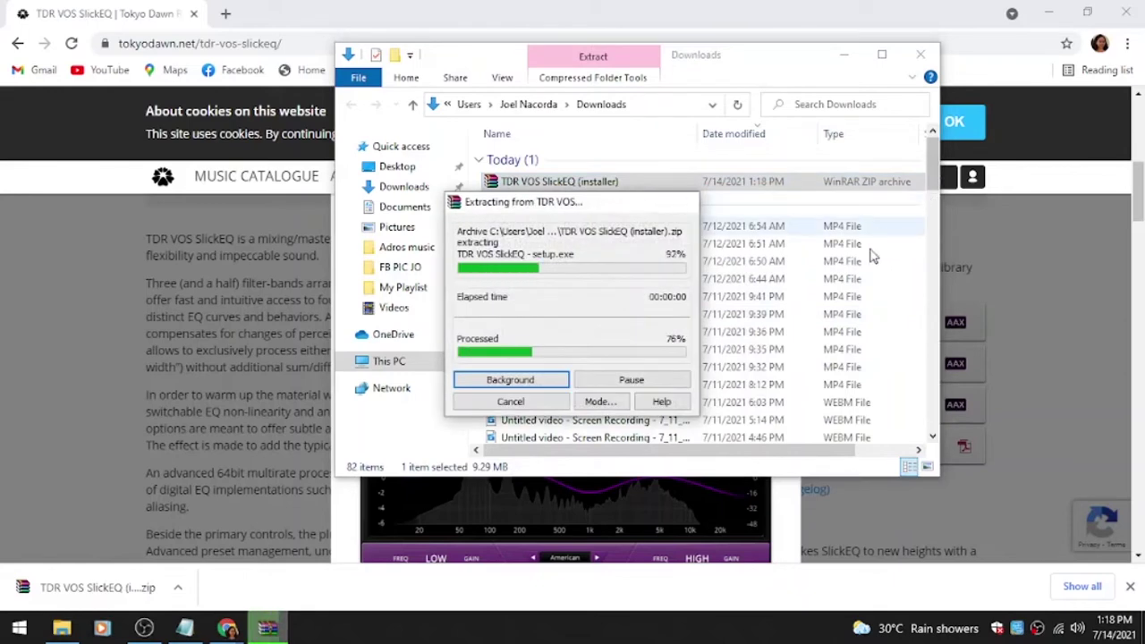
Maximize the Downloads window and refresh its file list.
{"action": "scroll", "coordinate": [894, 214], "scroll_direction": "down", "scroll_amount": 2}
{"action": "scroll", "coordinate": [895, 215], "scroll_direction": "up", "scroll_amount": 2}
{"action": "left_click", "coordinate": [913, 206]}
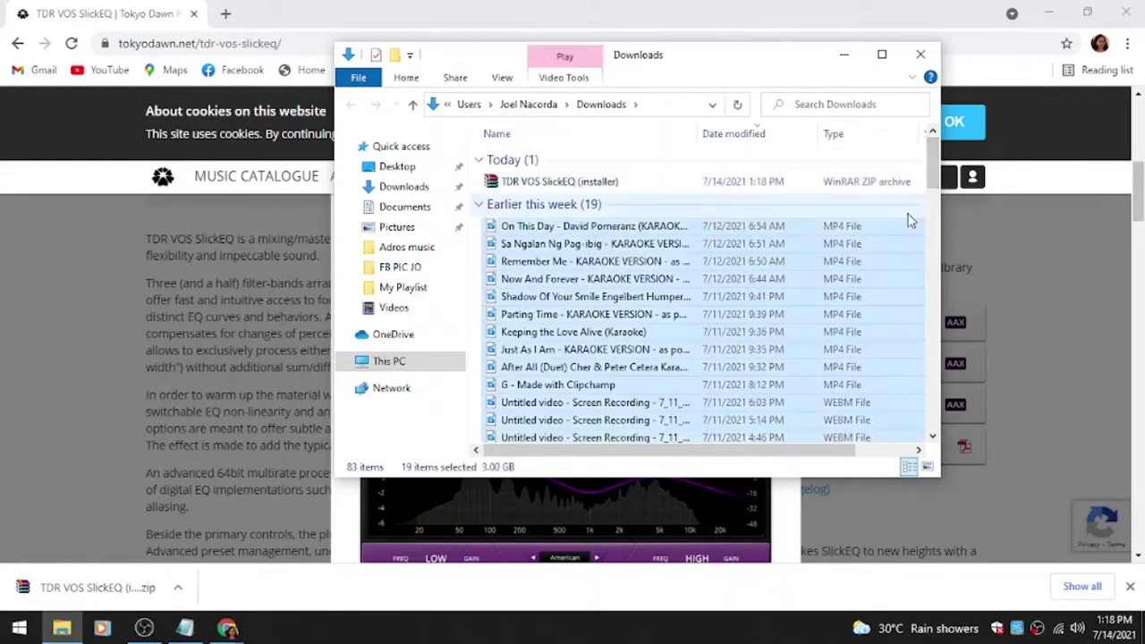
{"action": "right_click", "coordinate": [877, 199]}
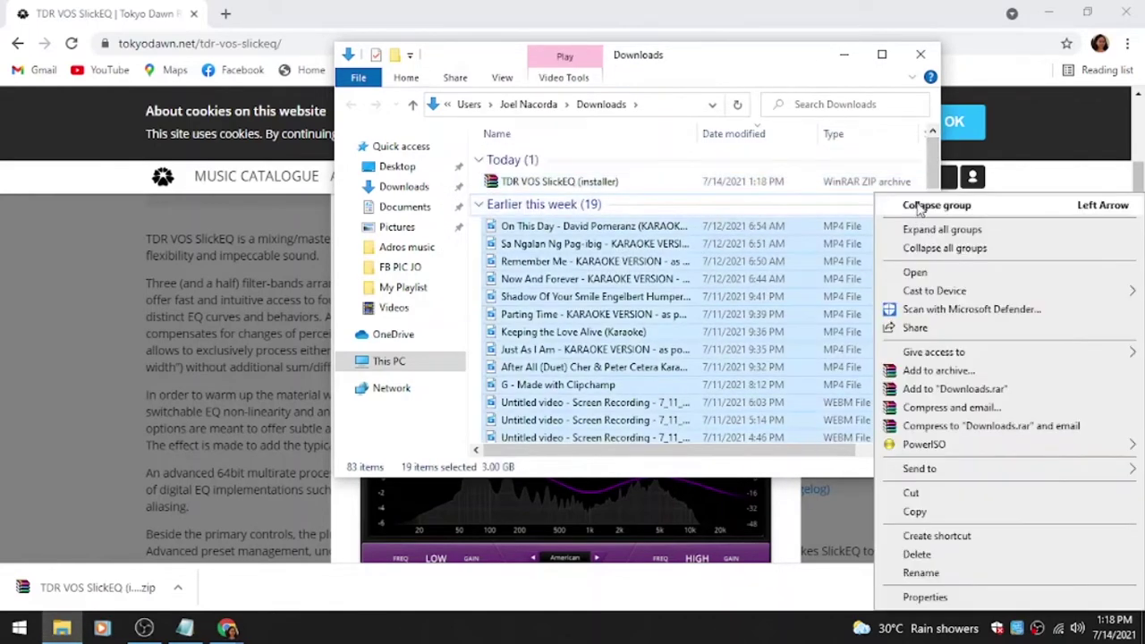
{"action": "left_click", "coordinate": [883, 57]}
{"action": "right_click", "coordinate": [944, 229]}
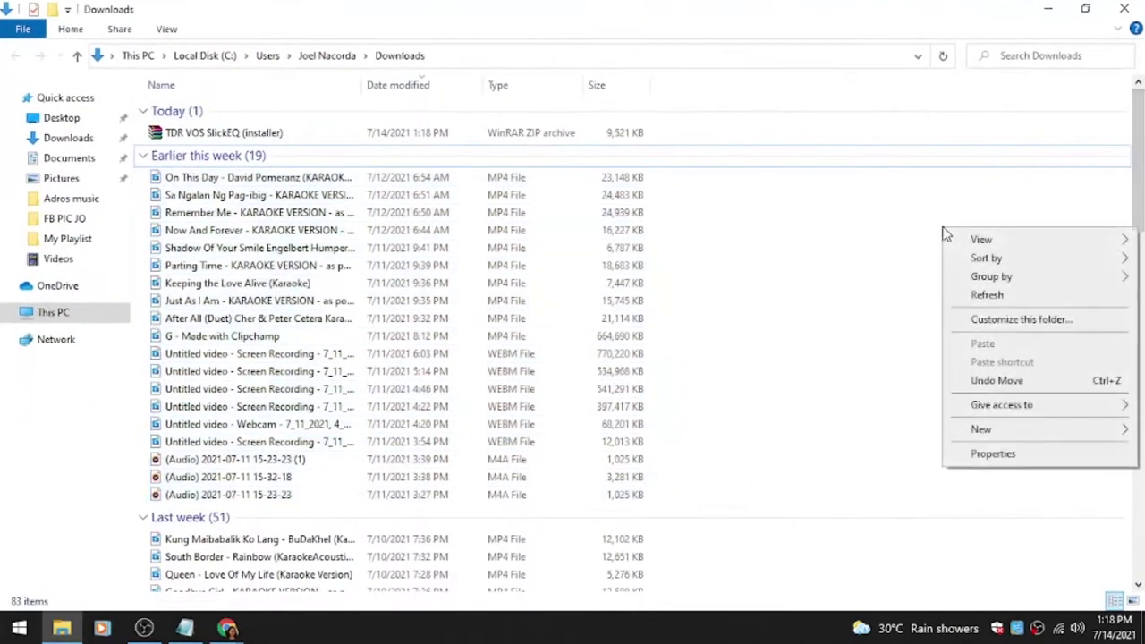
{"action": "left_click", "coordinate": [986, 295]}
Run the extracted TDR VOS SlickEQ - setup file as administrator.
{"action": "left_click_drag", "start_coordinate": [1134, 185], "coordinate": [1138, 548]}
{"action": "left_click", "coordinate": [215, 580]}
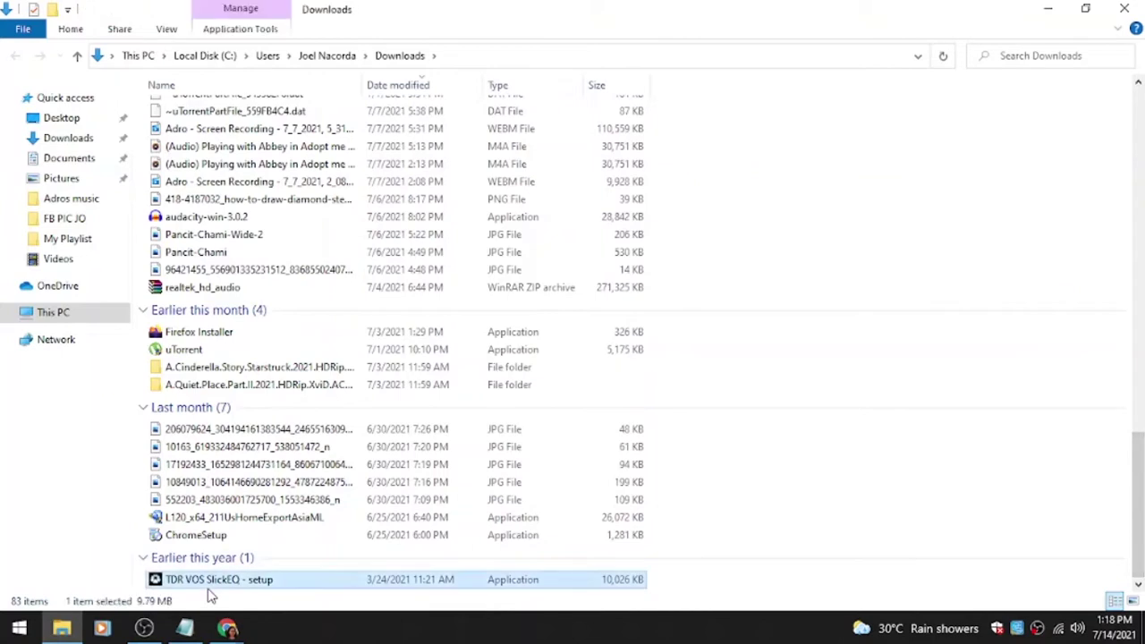
{"action": "right_click", "coordinate": [265, 590]}
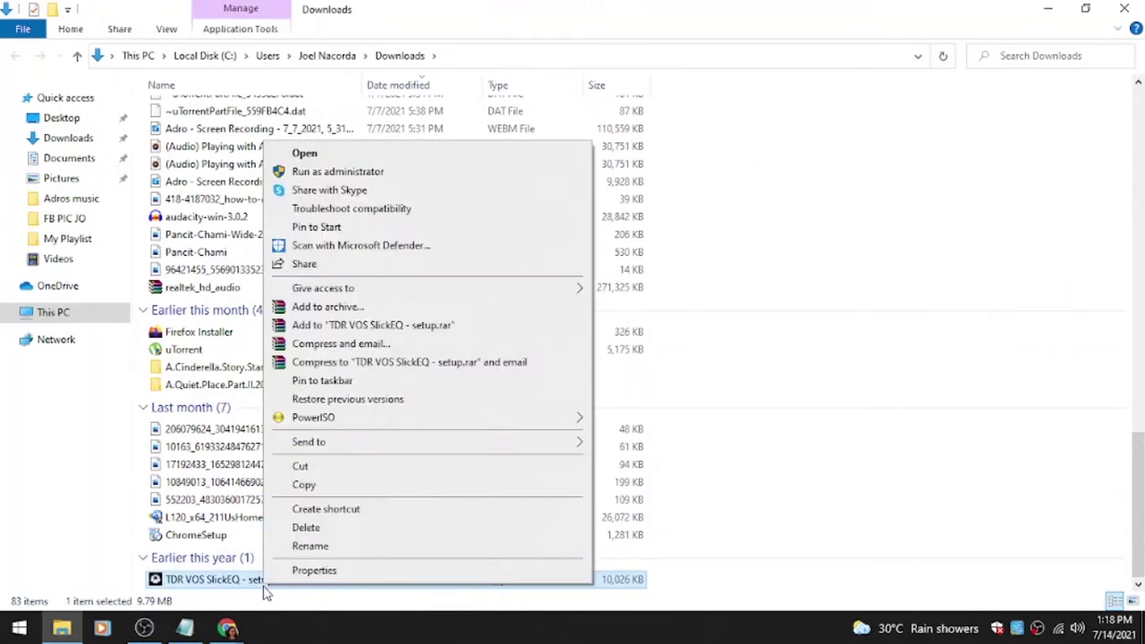
{"action": "left_click", "coordinate": [358, 174]}
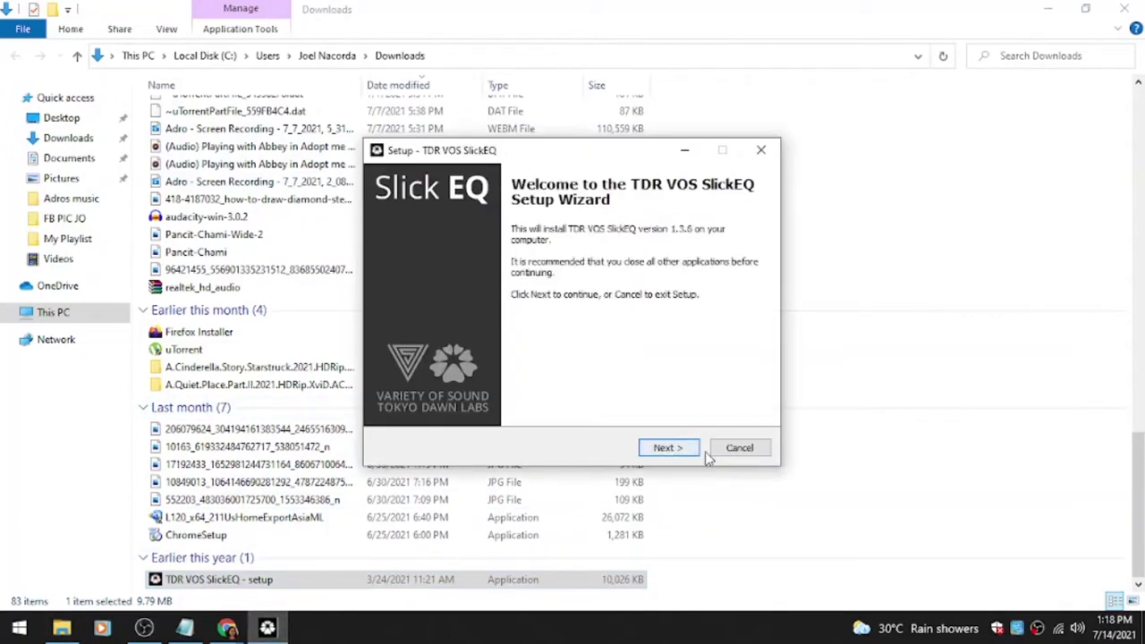
Exit the TDR VOS SlickEQ setup wizard without installing and close the Downloads window.
{"action": "left_click", "coordinate": [740, 448]}
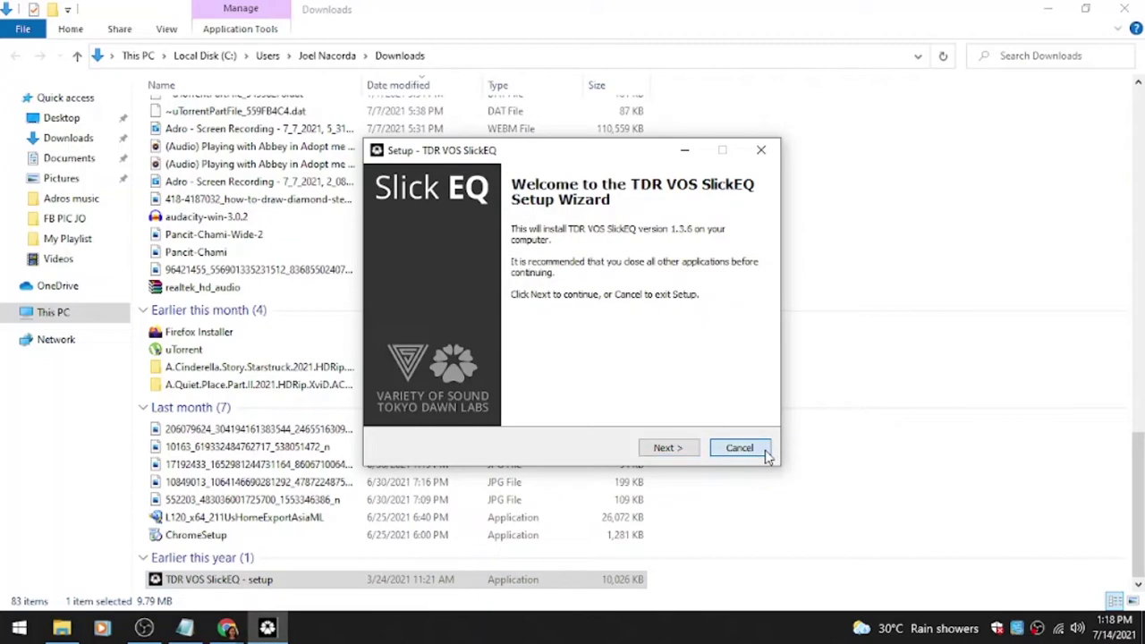
{"action": "left_click", "coordinate": [683, 399]}
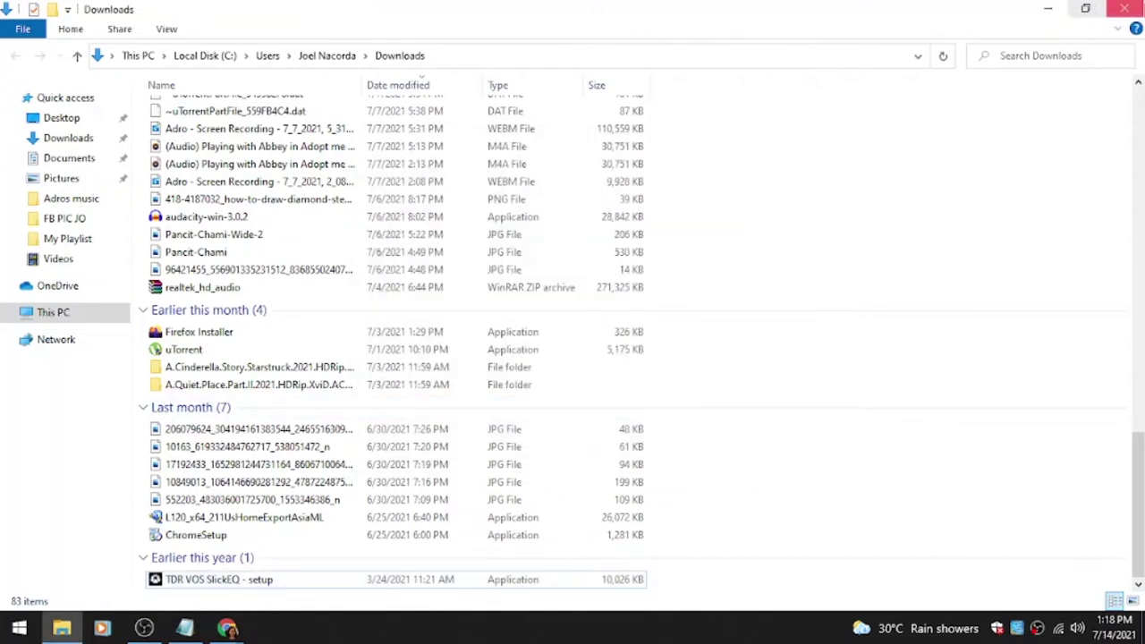
{"action": "left_click", "coordinate": [1125, 10]}
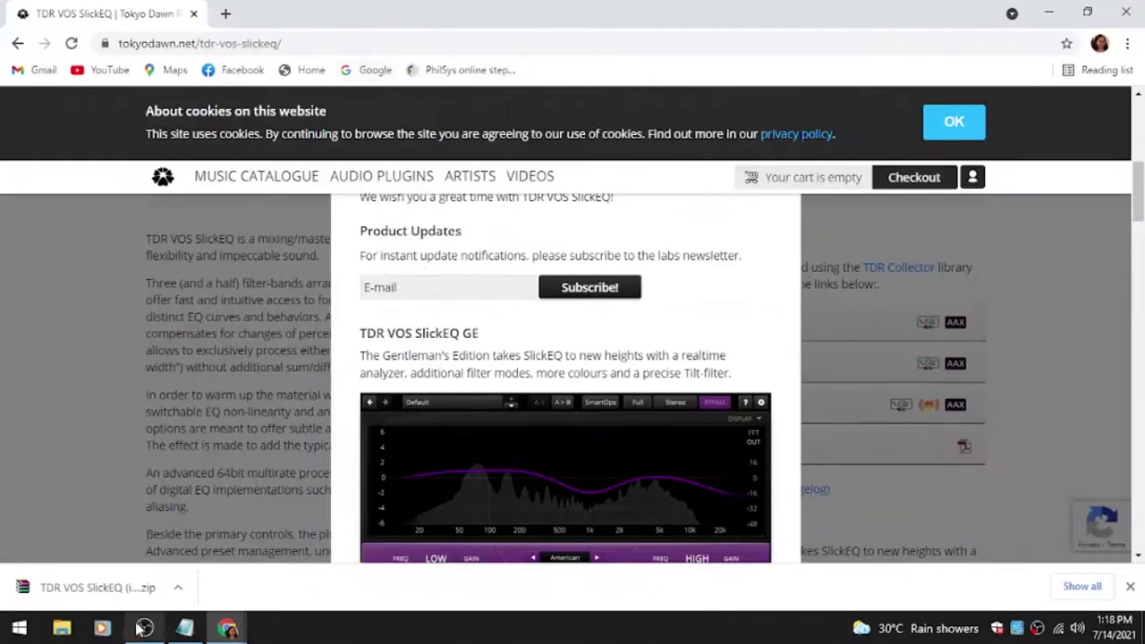
Copy the voxengo.com/product/oldskoolverb URL from the VST Plugin note and load it in the current Chrome tab.
{"action": "left_click", "coordinate": [185, 628]}
{"action": "left_click_drag", "start_coordinate": [376, 145], "coordinate": [63, 154]}
{"action": "right_click", "coordinate": [146, 159]}
{"action": "left_click", "coordinate": [185, 209]}
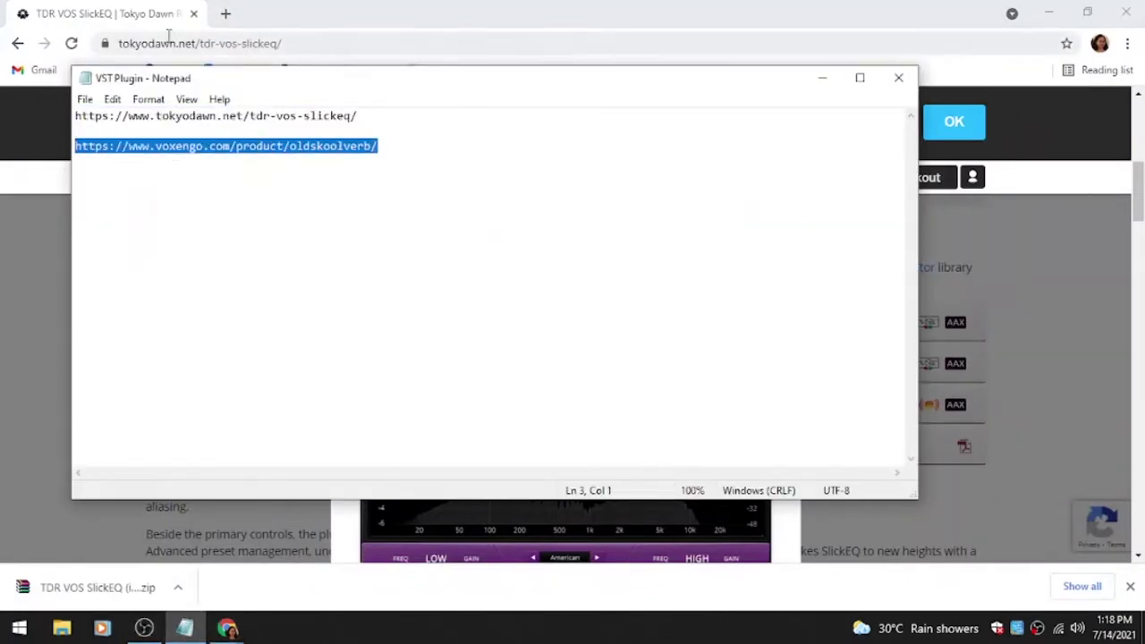
{"action": "left_click", "coordinate": [259, 43]}
{"action": "left_click", "coordinate": [312, 43]}
{"action": "key", "text": "ctrl+a"}
{"action": "right_click", "coordinate": [210, 38]}
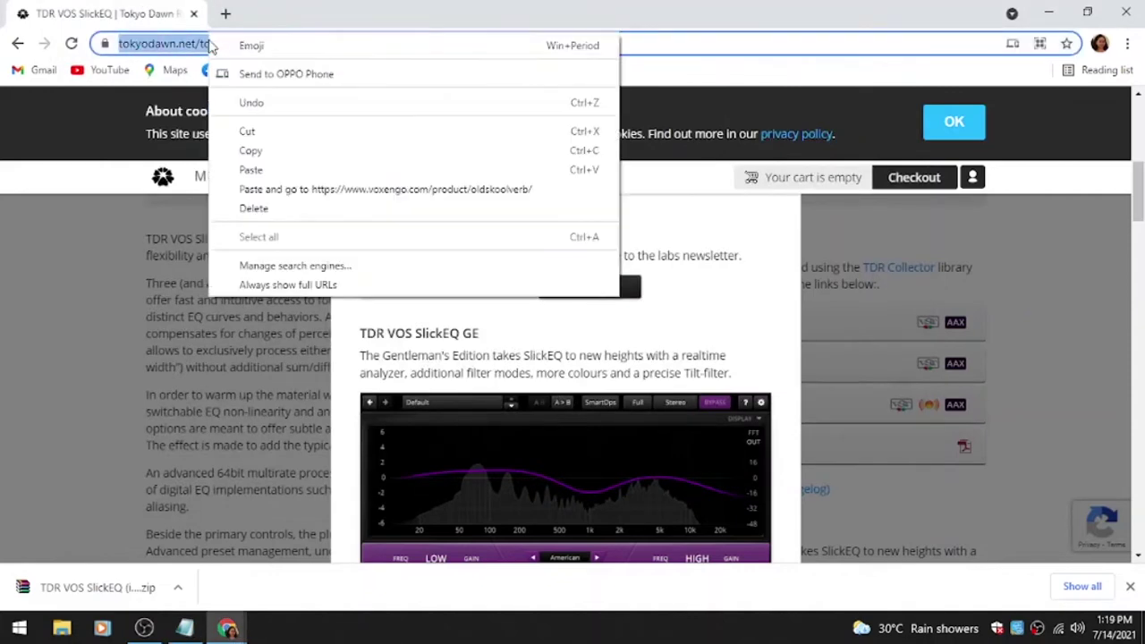
{"action": "left_click", "coordinate": [260, 169]}
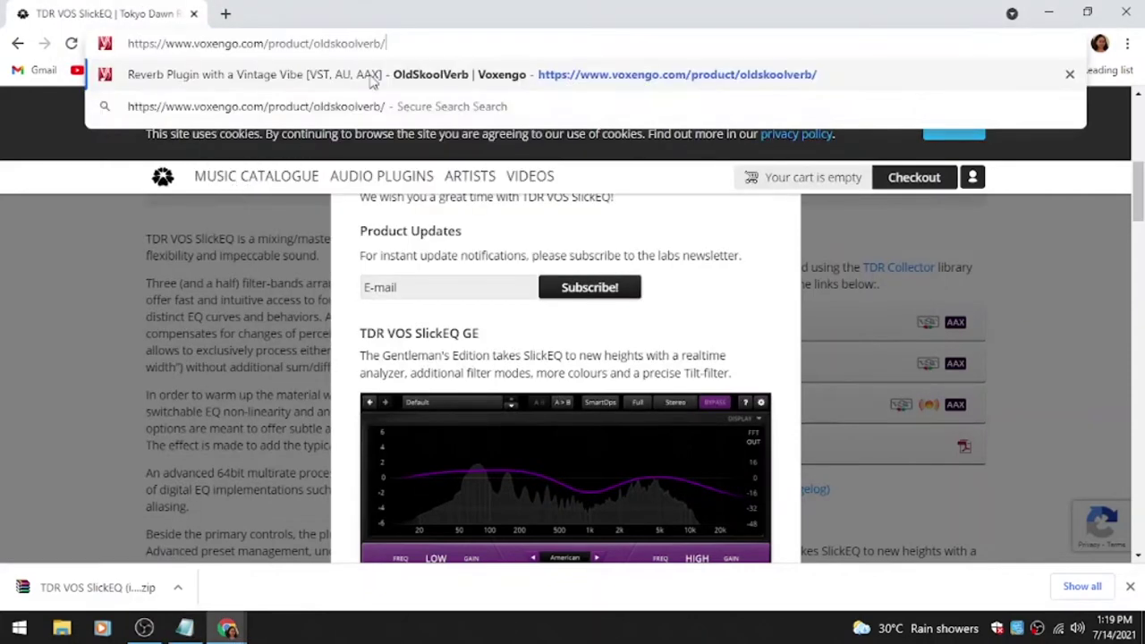
{"action": "key", "text": "Return"}
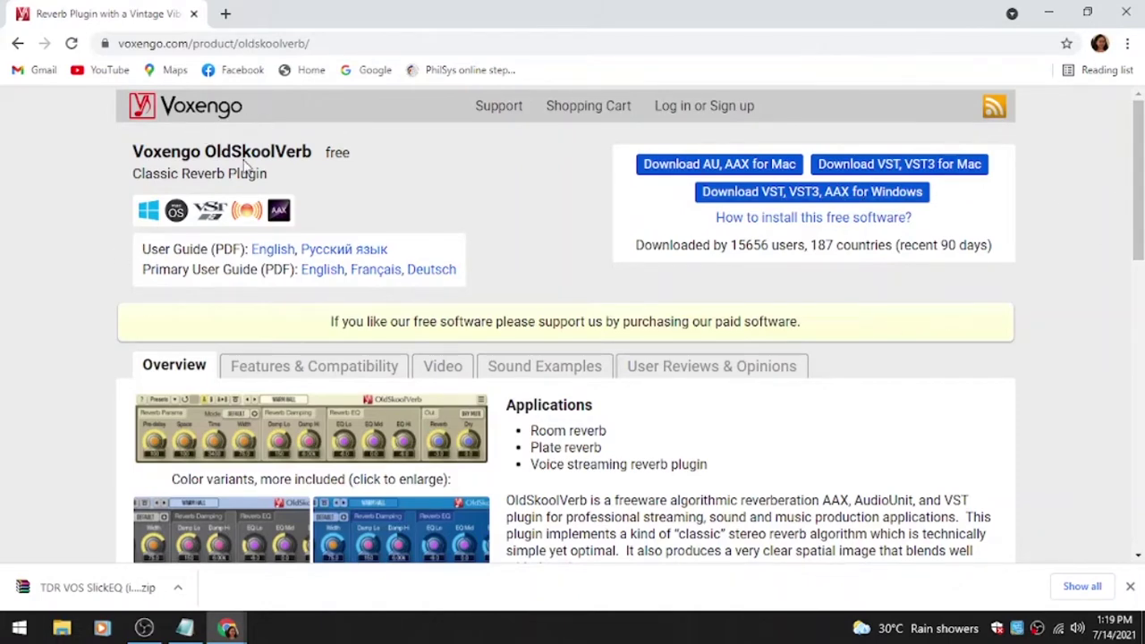
Download the VST, VST3, AAX for Windows version of Voxengo OldSkoolVerb and show the file in its folder.
{"action": "scroll", "coordinate": [322, 277], "scroll_direction": "down", "scroll_amount": 2}
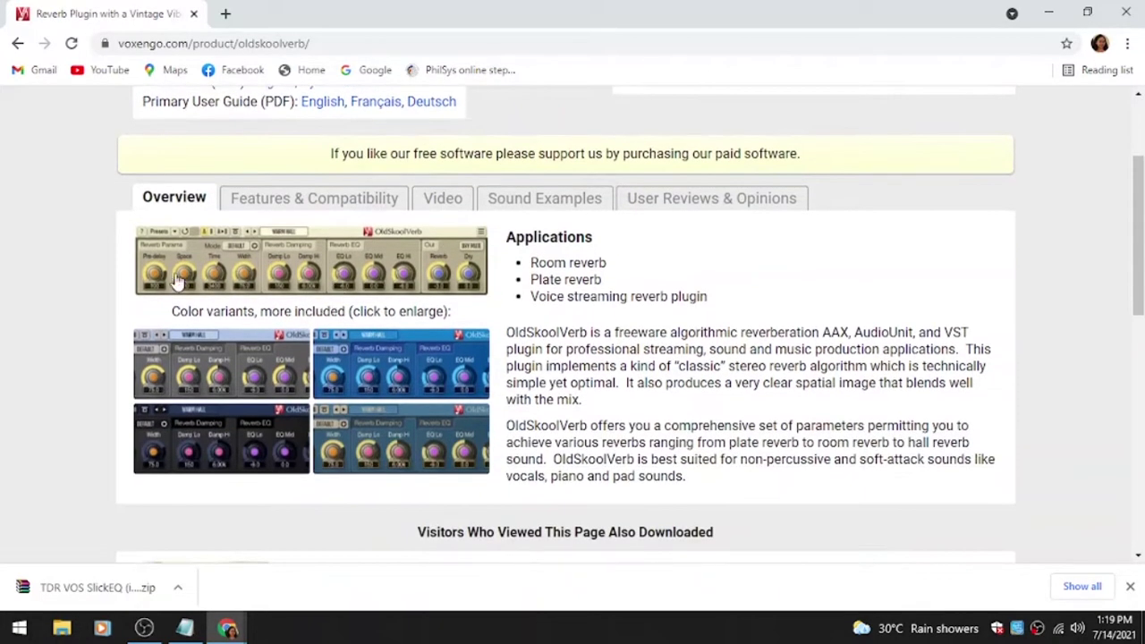
{"action": "scroll", "coordinate": [672, 319], "scroll_direction": "up", "scroll_amount": 2}
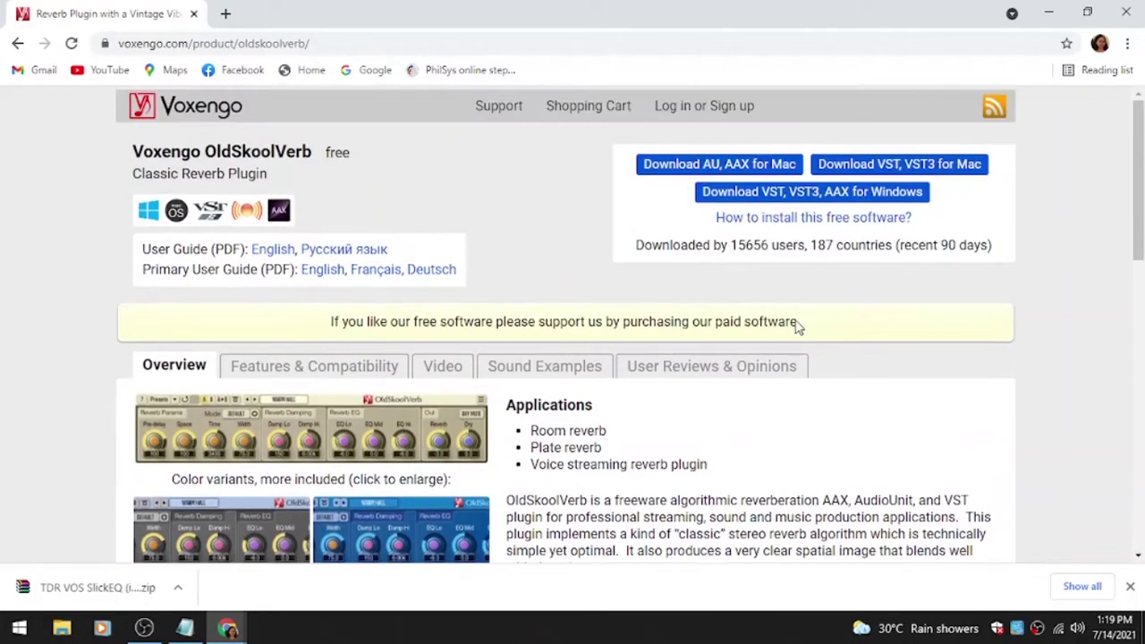
{"action": "left_click", "coordinate": [822, 202]}
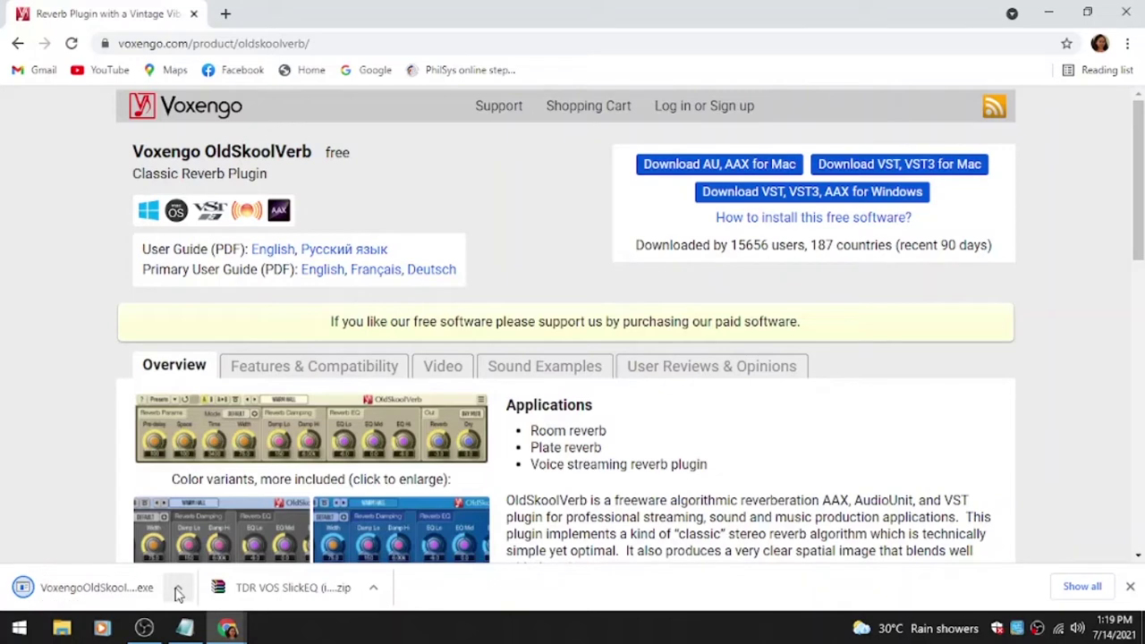
{"action": "left_click", "coordinate": [178, 593]}
{"action": "left_click", "coordinate": [226, 531]}
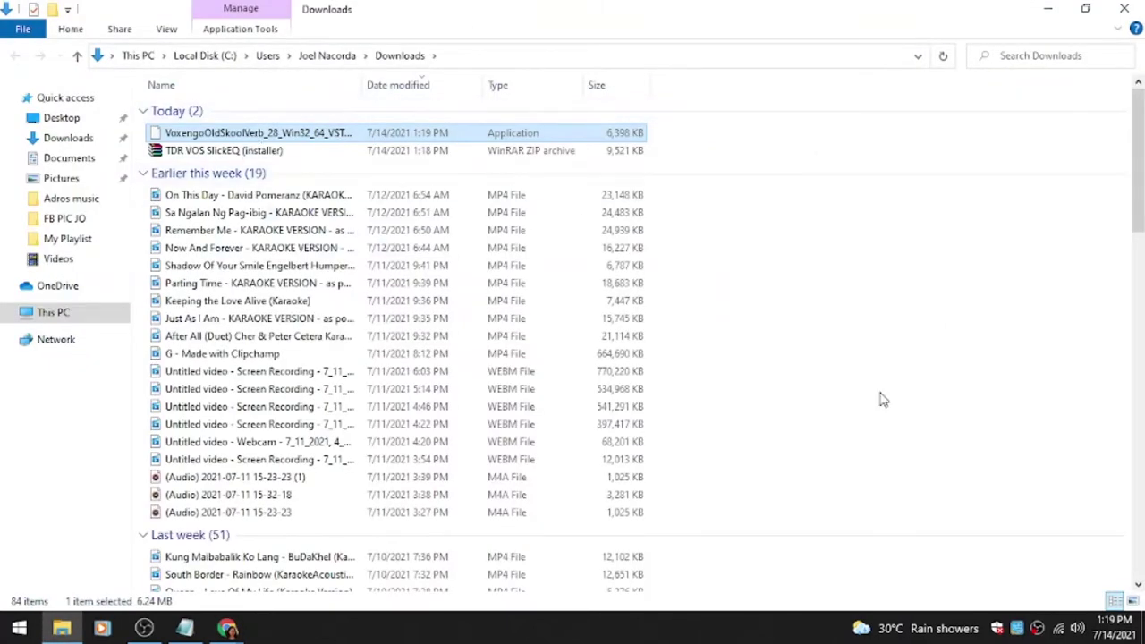
Run the Voxengo OldSkoolVerb setup file as administrator and accept its license agreement.
{"action": "right_click", "coordinate": [223, 134]}
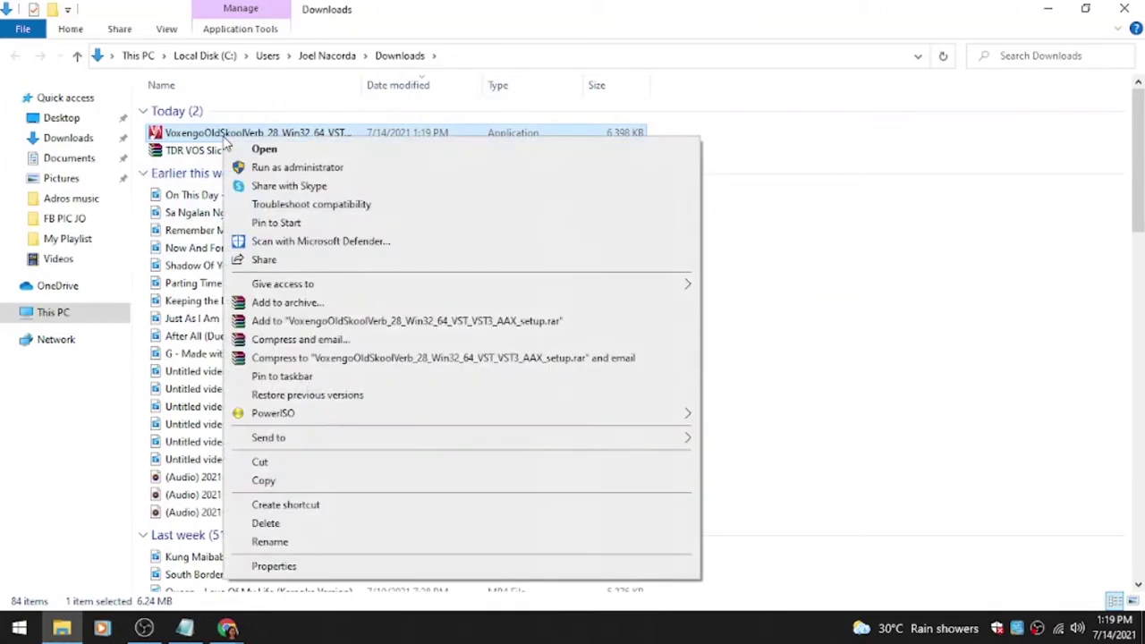
{"action": "left_click", "coordinate": [295, 163]}
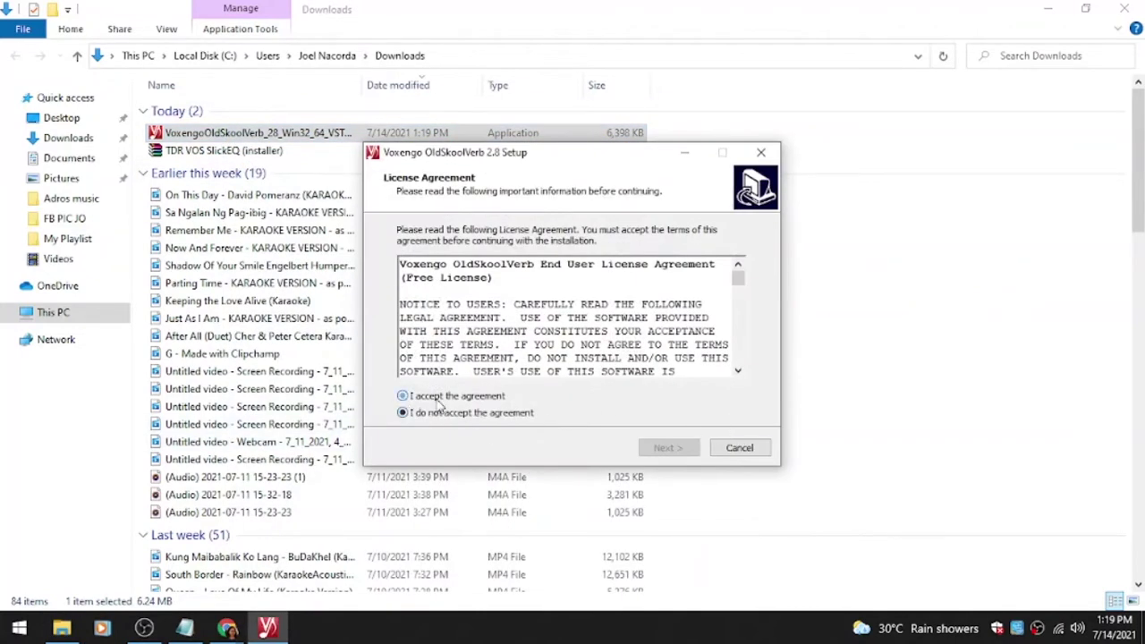
{"action": "left_click", "coordinate": [411, 399]}
Exit the Voxengo OldSkoolVerb setup without installing and close the Downloads window.
{"action": "left_click", "coordinate": [748, 452]}
{"action": "left_click", "coordinate": [636, 404]}
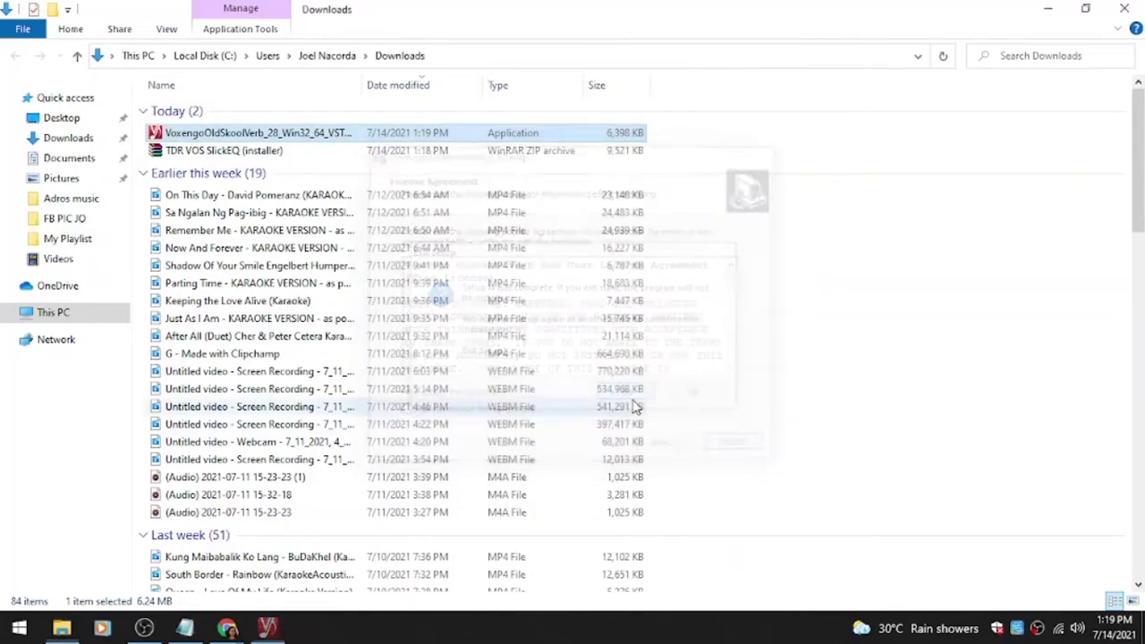
{"action": "left_click", "coordinate": [899, 427]}
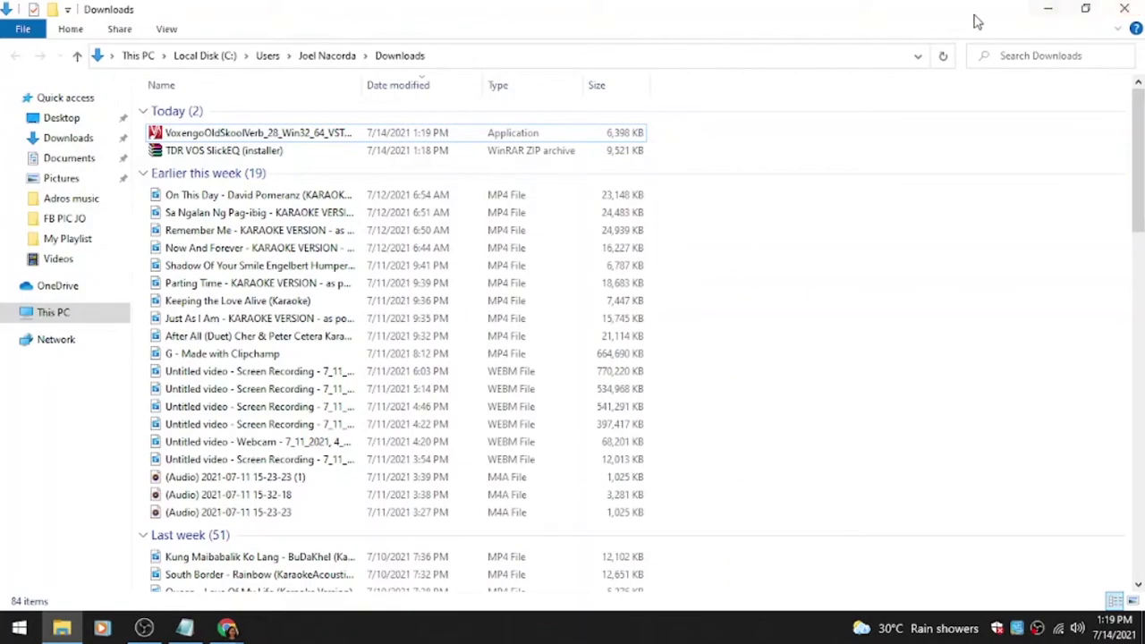
{"action": "left_click", "coordinate": [1125, 11]}
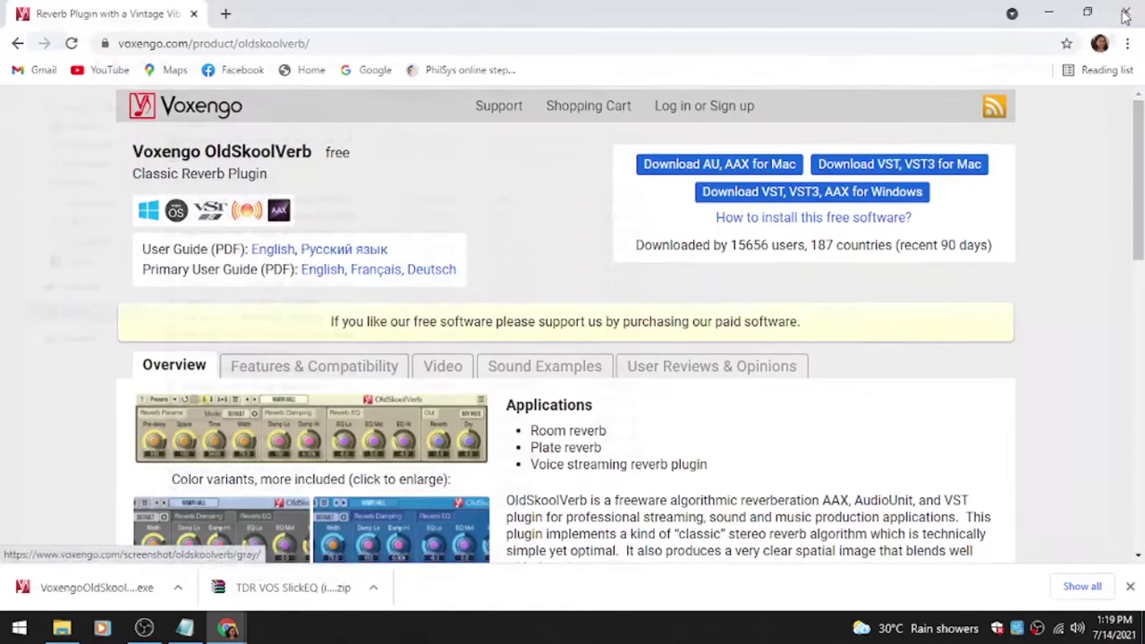
Minimize the Chrome and Notepad windows and switch to OBS Studio.
{"action": "left_click", "coordinate": [1048, 13]}
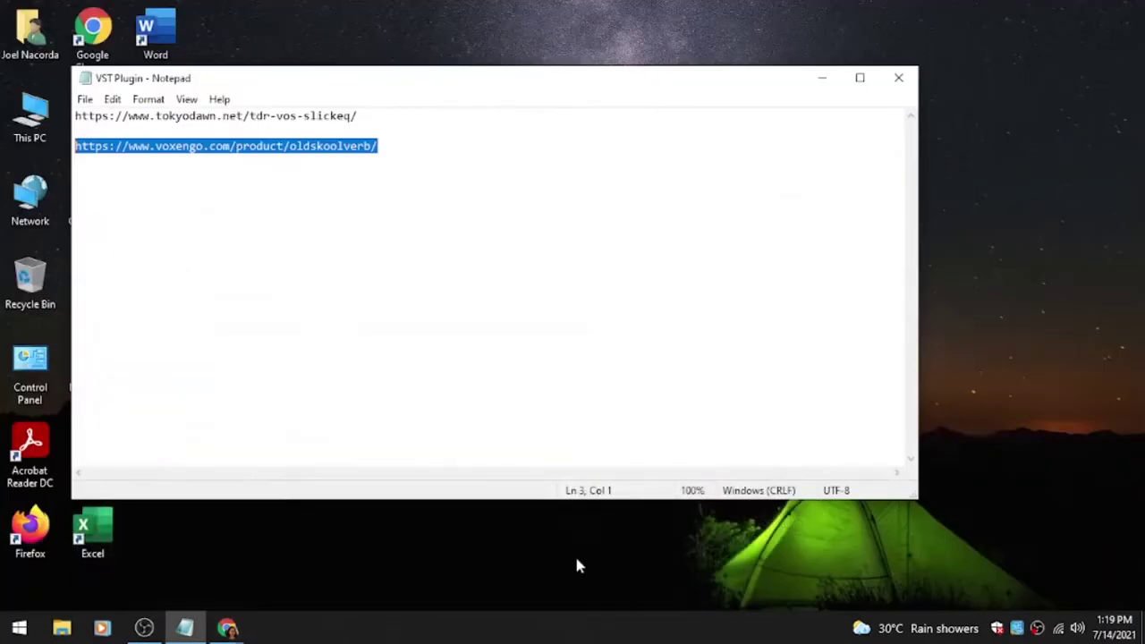
{"action": "left_click", "coordinate": [821, 83]}
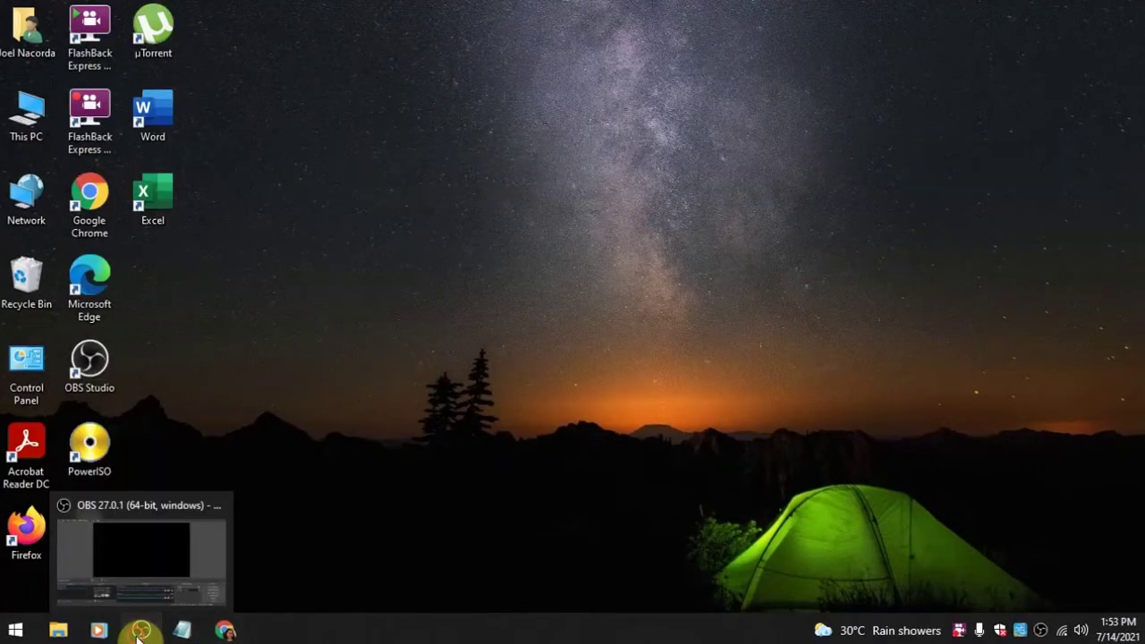
{"action": "left_click", "coordinate": [138, 637]}
Add a new scene named FB Live.
{"action": "right_click", "coordinate": [23, 521]}
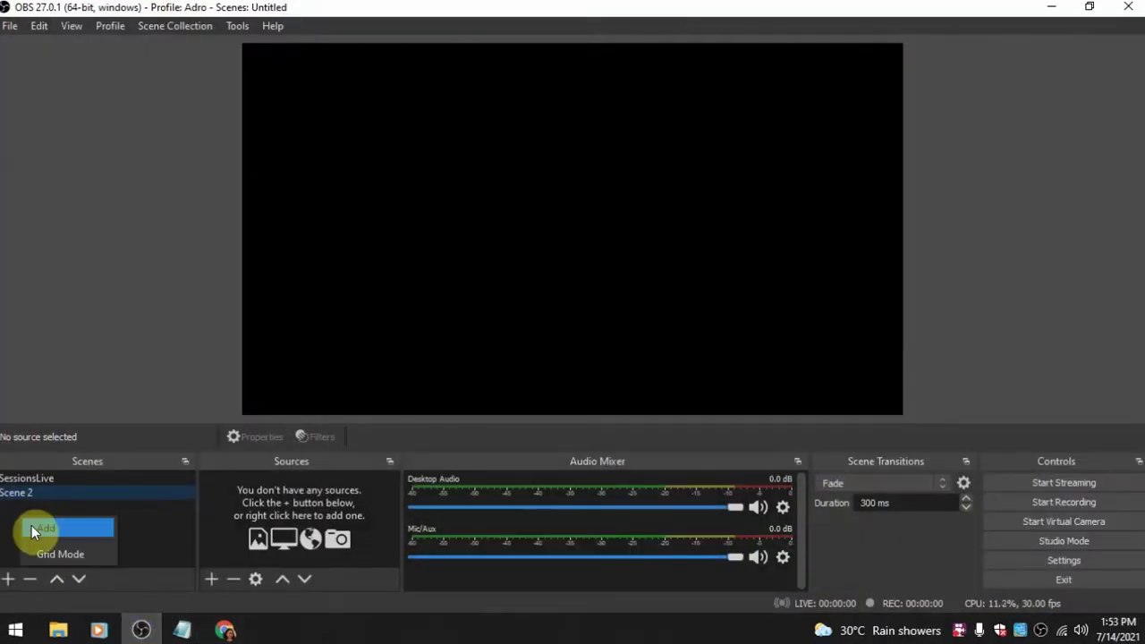
{"action": "left_click", "coordinate": [37, 526]}
{"action": "type", "text": "FB Li"}
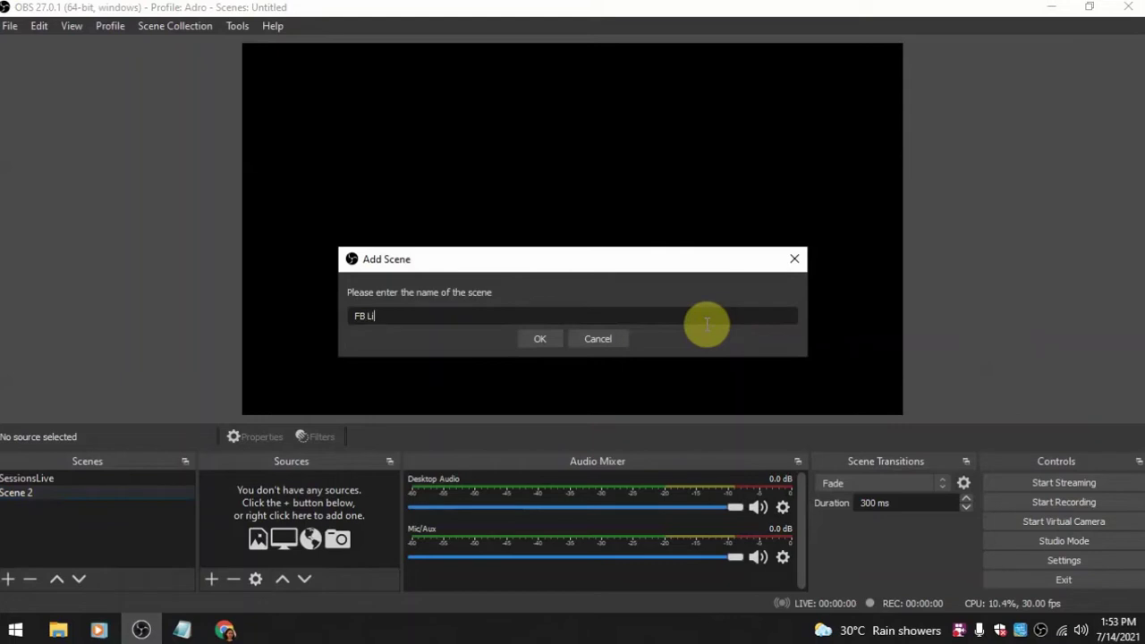
{"action": "type", "text": "ve"}
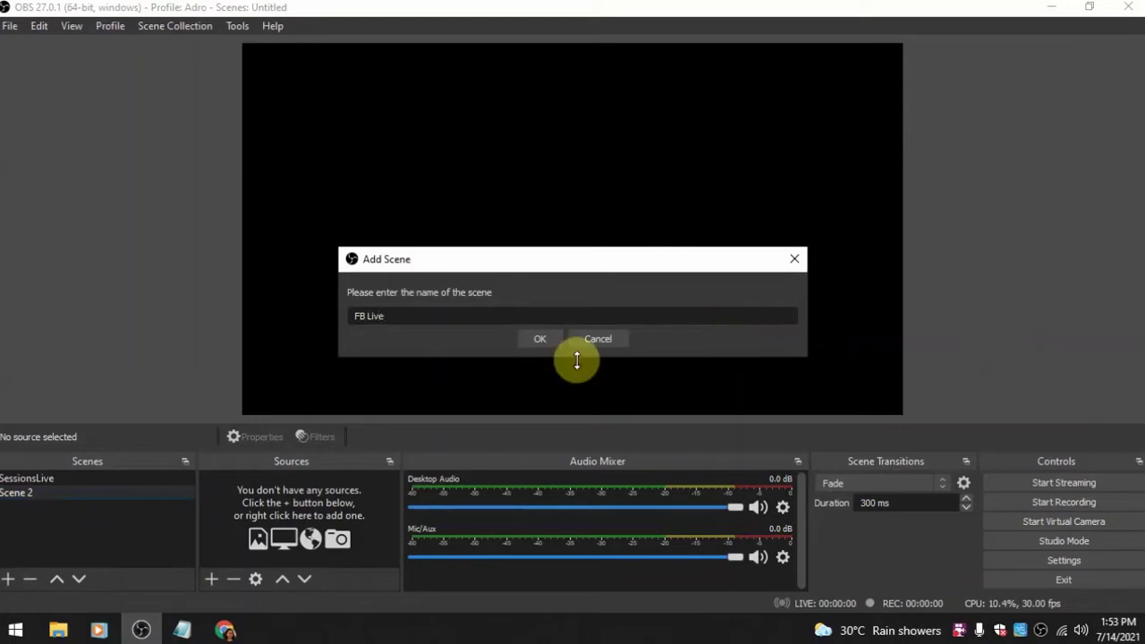
{"action": "left_click", "coordinate": [527, 340]}
Add an Audio Input Capture source named M-Audio Mic to the FB Live scene, using the Microphone (AIR 192 4) device.
{"action": "right_click", "coordinate": [248, 503]}
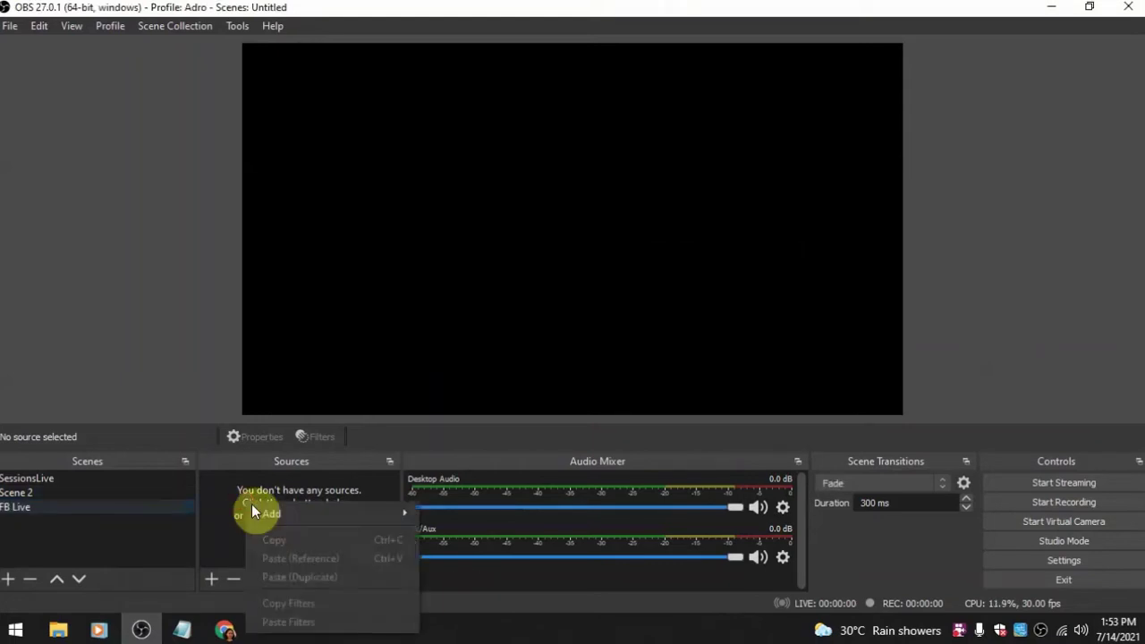
{"action": "mouse_move", "coordinate": [342, 515]}
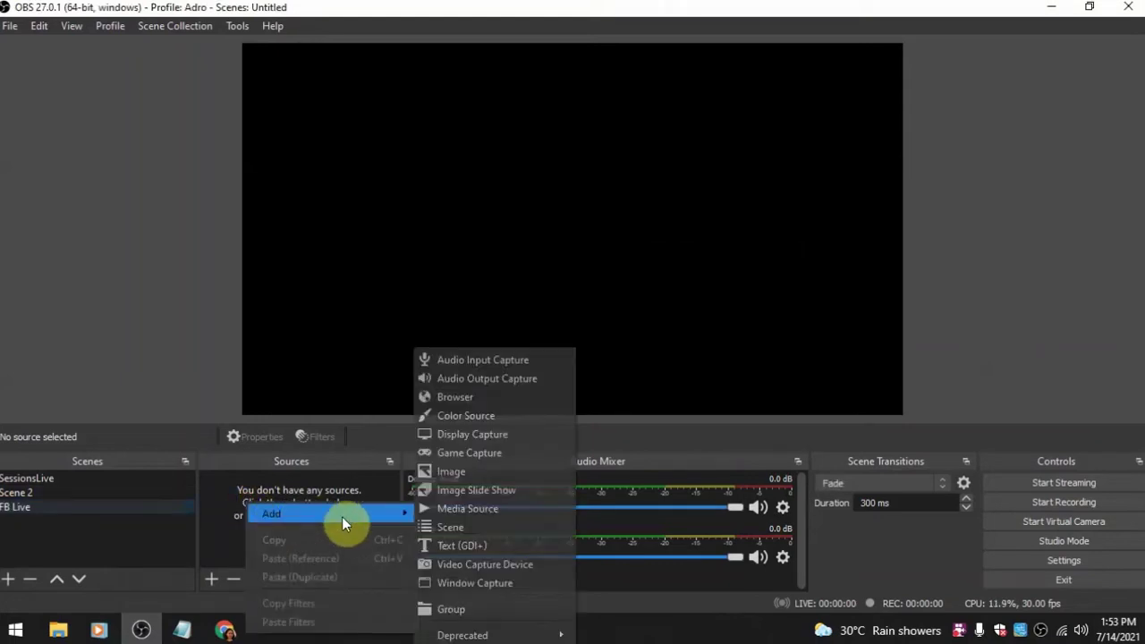
{"action": "left_click", "coordinate": [488, 361]}
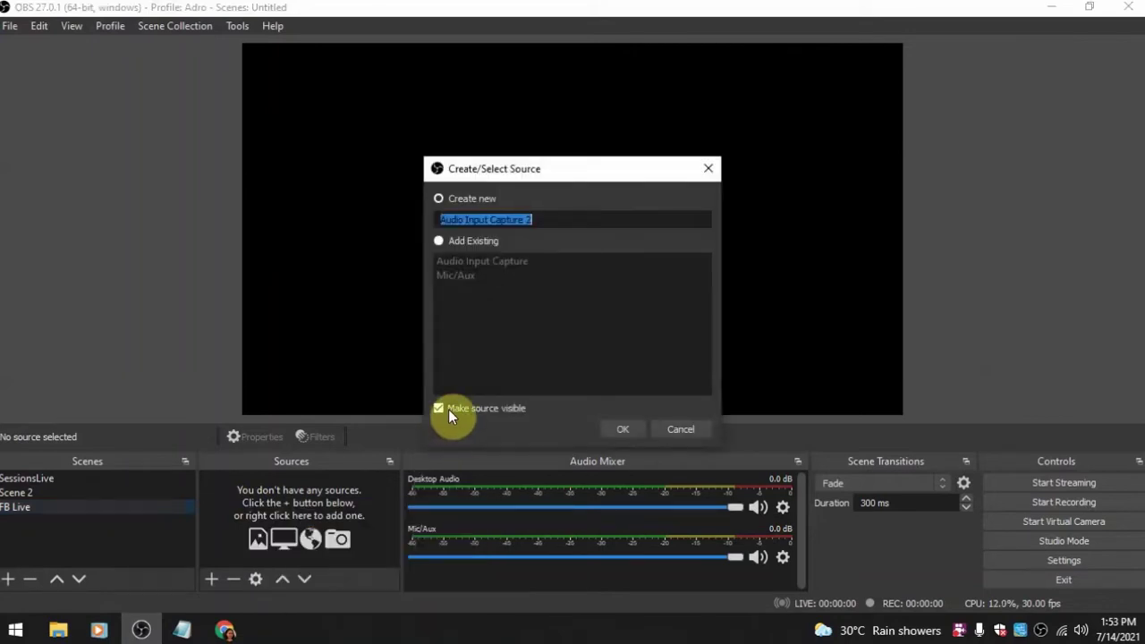
{"action": "type", "text": "M-Audio Mic"}
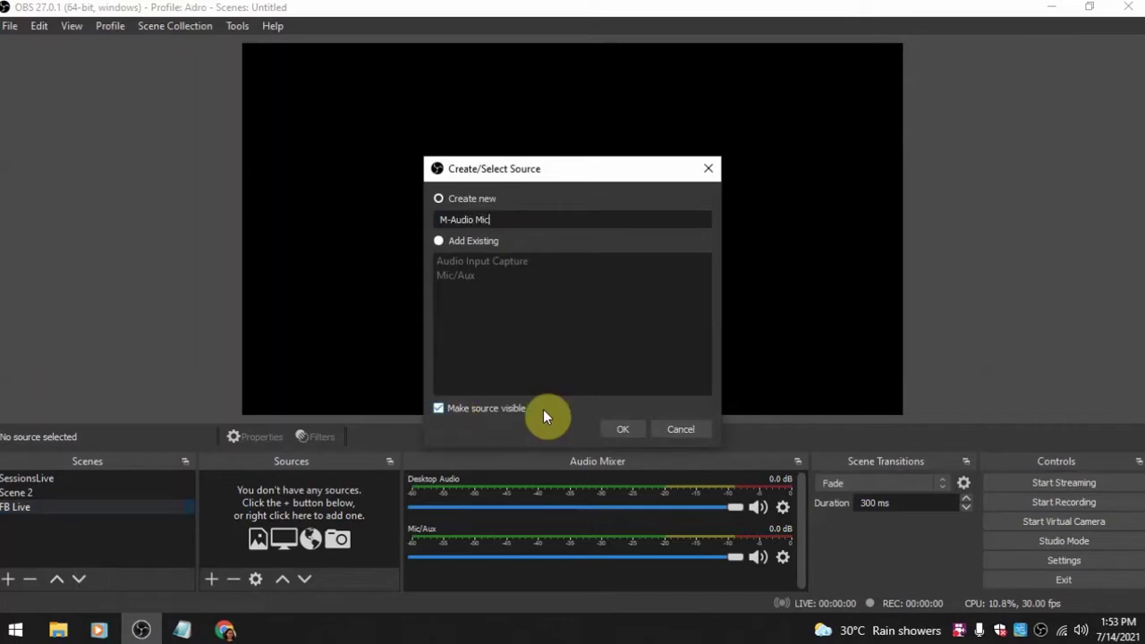
{"action": "left_click", "coordinate": [624, 432]}
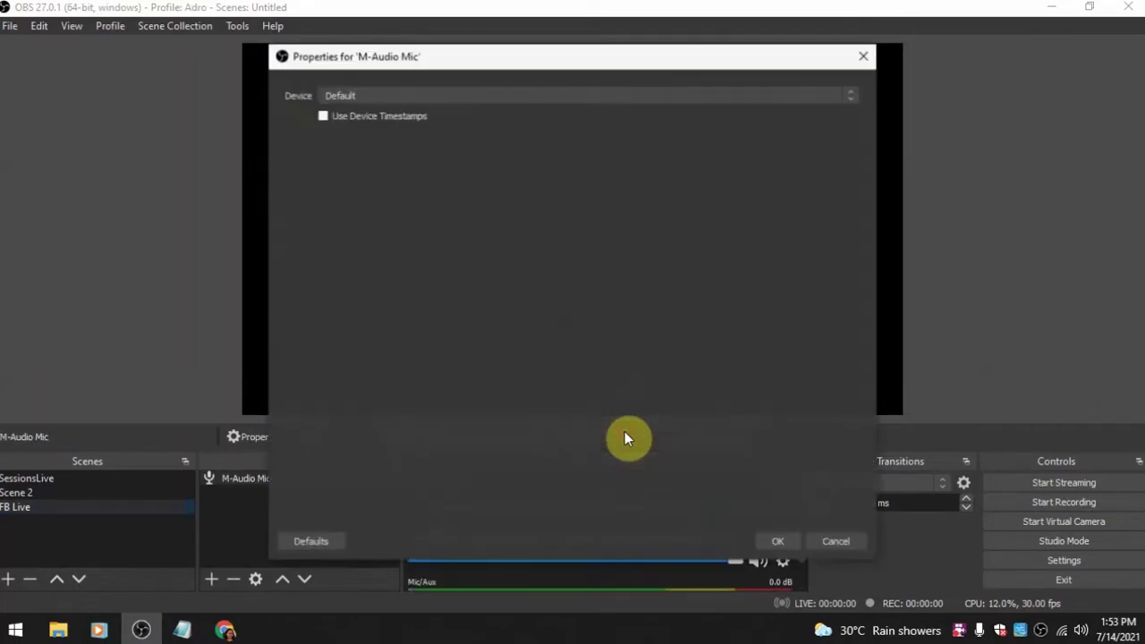
{"action": "left_click", "coordinate": [491, 98]}
{"action": "left_click", "coordinate": [426, 130]}
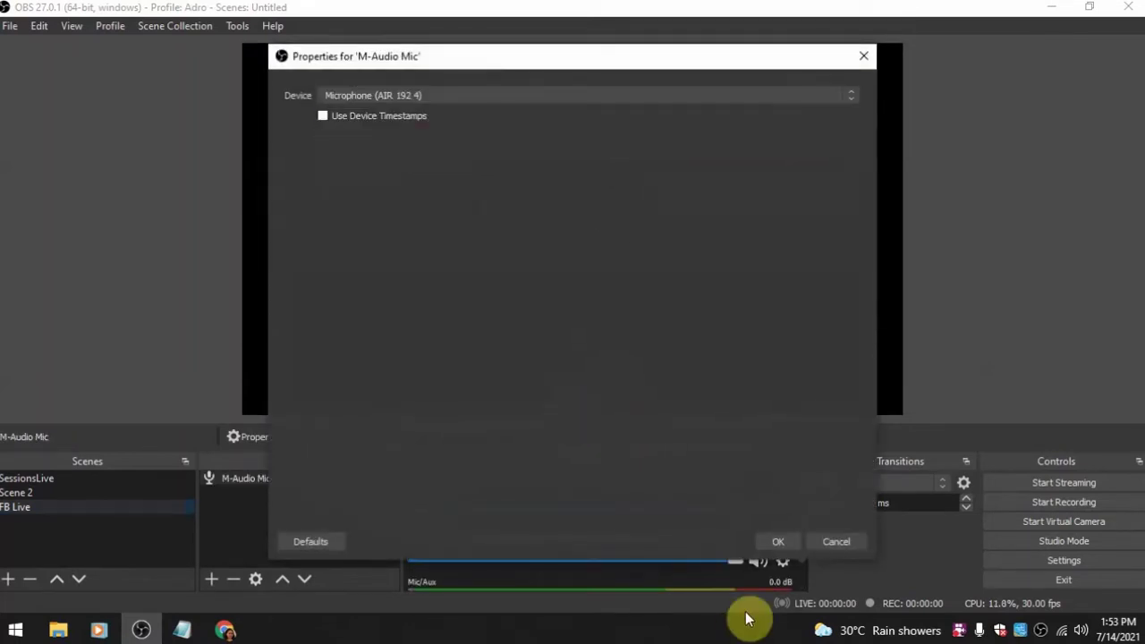
{"action": "left_click", "coordinate": [773, 543]}
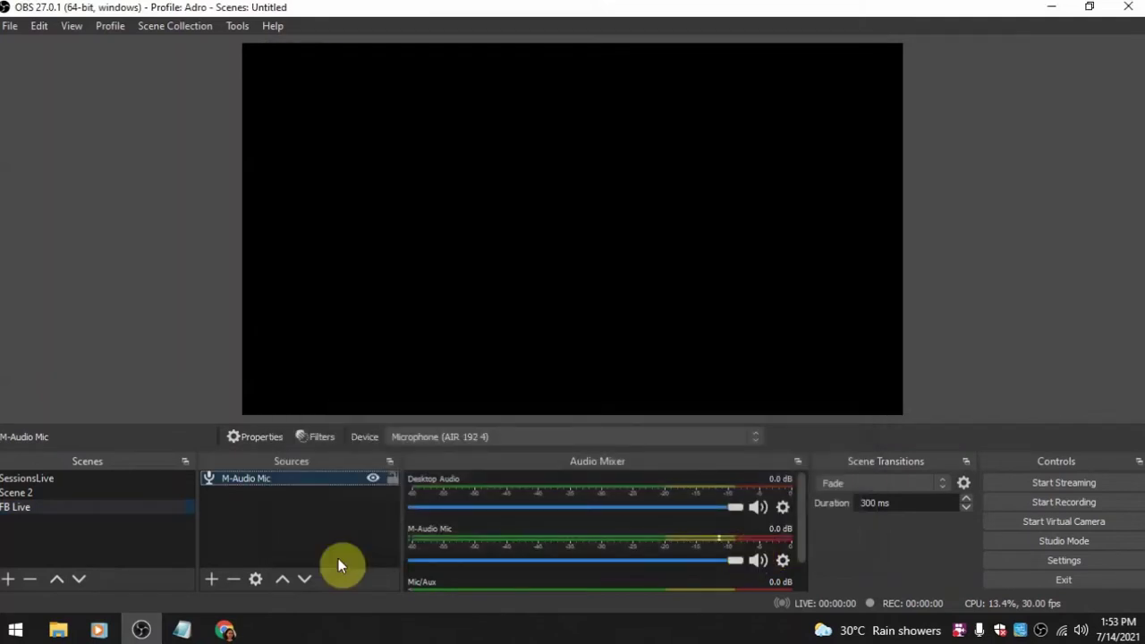
Add an Audio Output Capture source named M-Audio Speaker to the scene, using the Speakers (AIR 192 4) device.
{"action": "right_click", "coordinate": [270, 536]}
{"action": "mouse_move", "coordinate": [403, 418]}
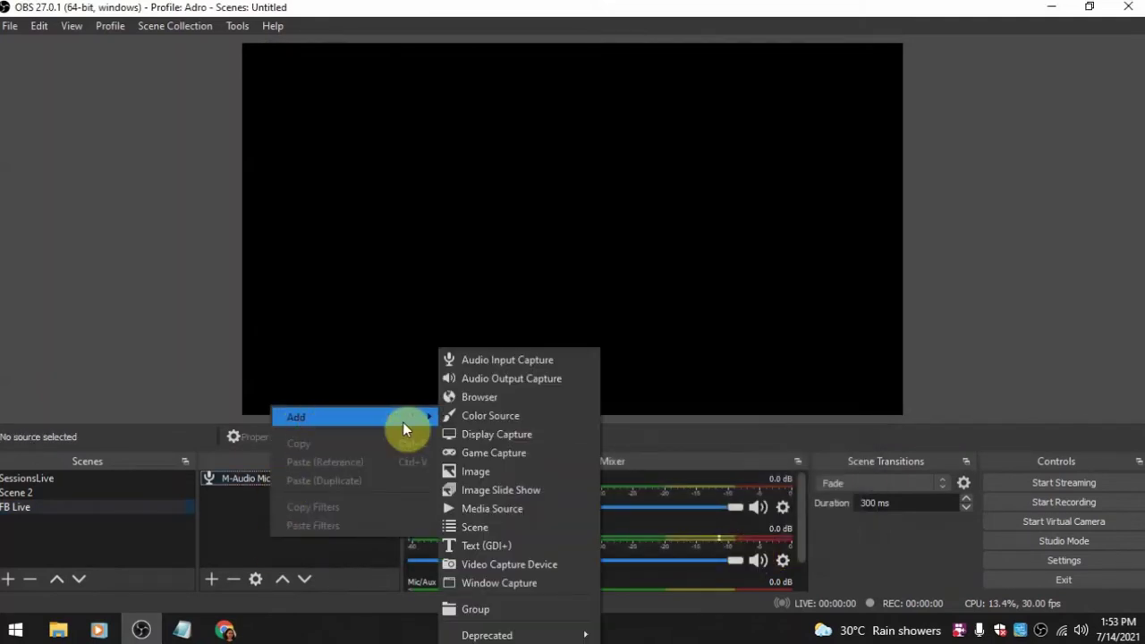
{"action": "left_click", "coordinate": [510, 381]}
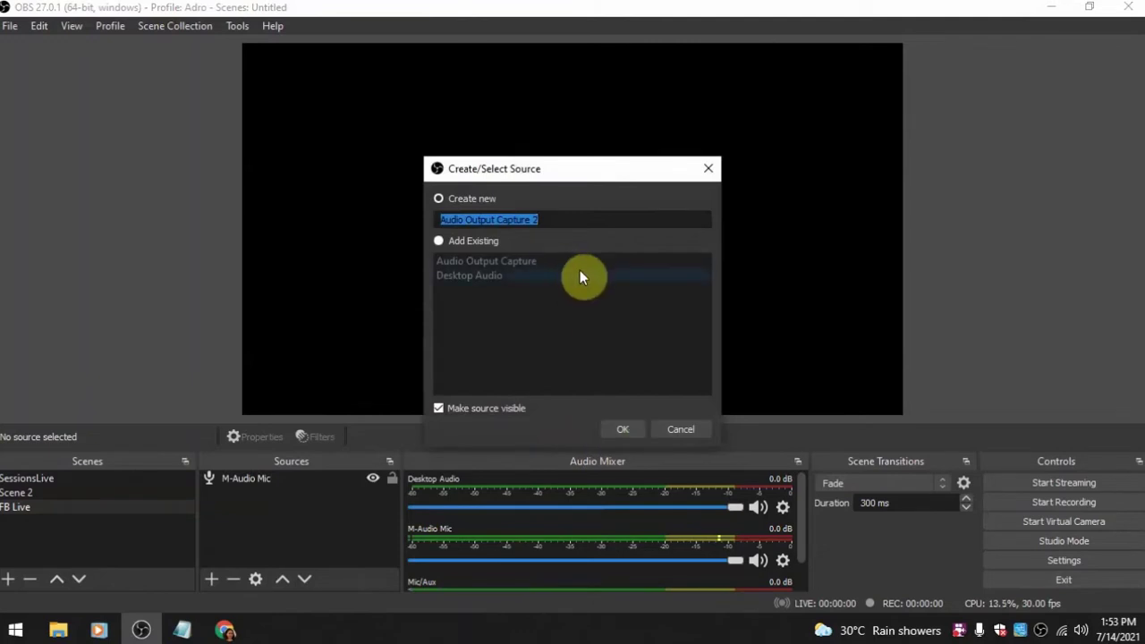
{"action": "type", "text": "M_"}
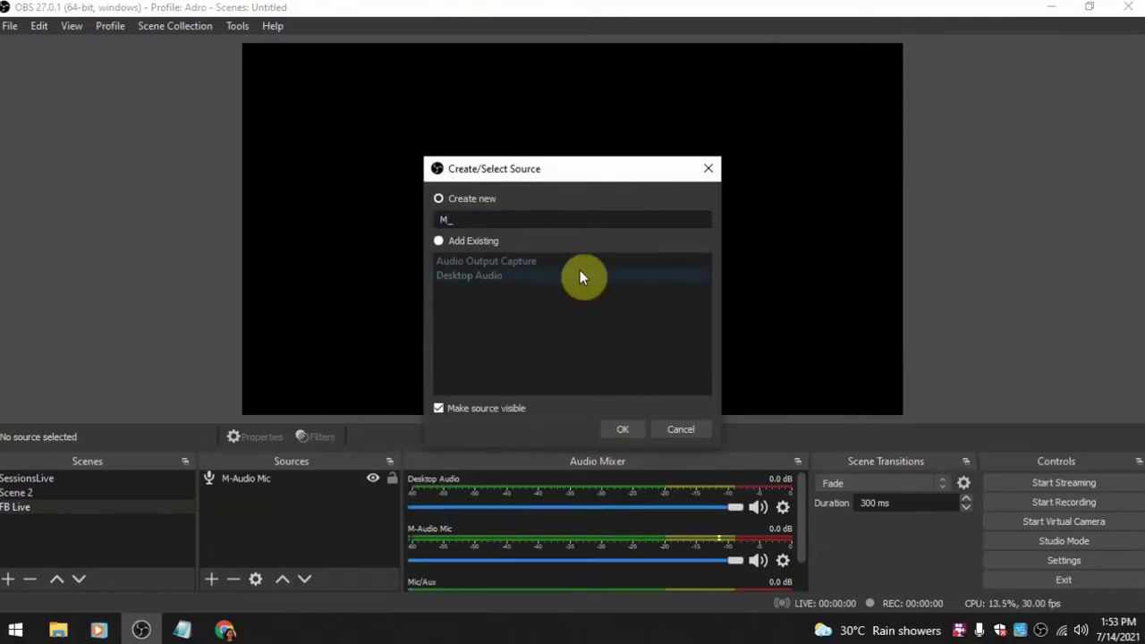
{"action": "type", "text": "-Audio Speaker"}
{"action": "left_click", "coordinate": [622, 430]}
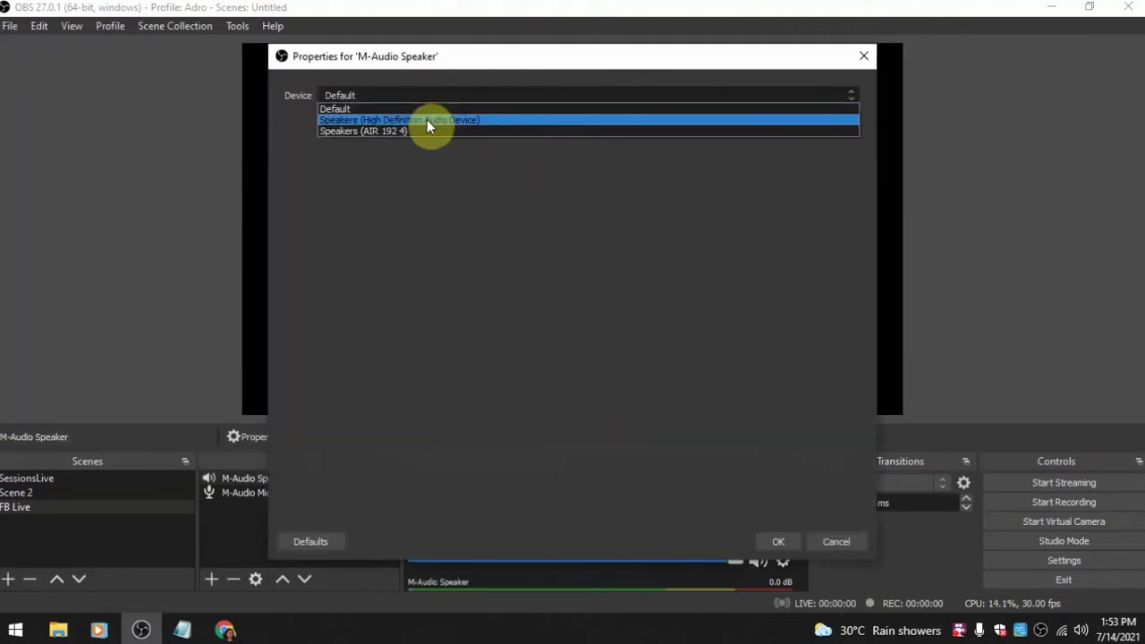
{"action": "left_click", "coordinate": [407, 131]}
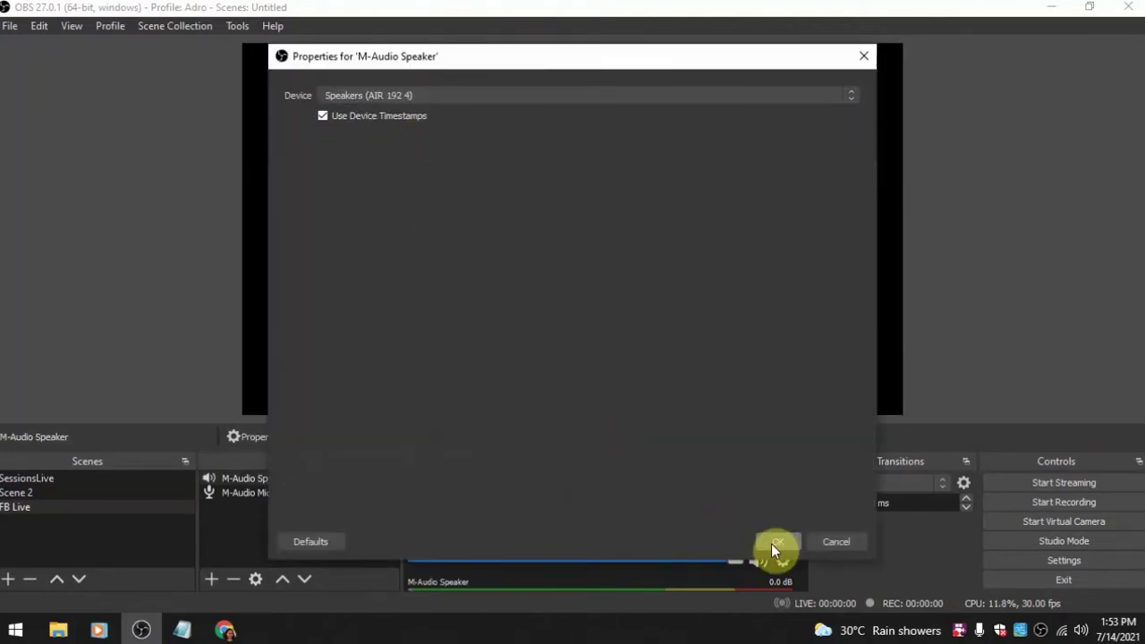
{"action": "left_click", "coordinate": [770, 543]}
{"action": "left_click", "coordinate": [276, 535]}
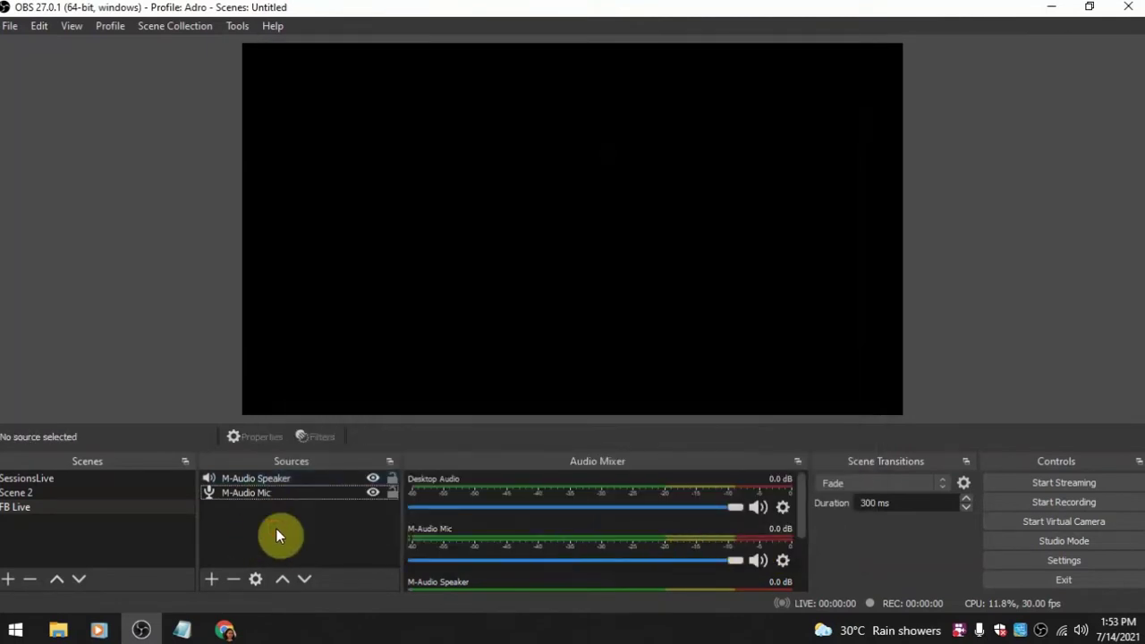
{"action": "right_click", "coordinate": [275, 534]}
{"action": "right_click", "coordinate": [211, 541]}
{"action": "right_click", "coordinate": [213, 541]}
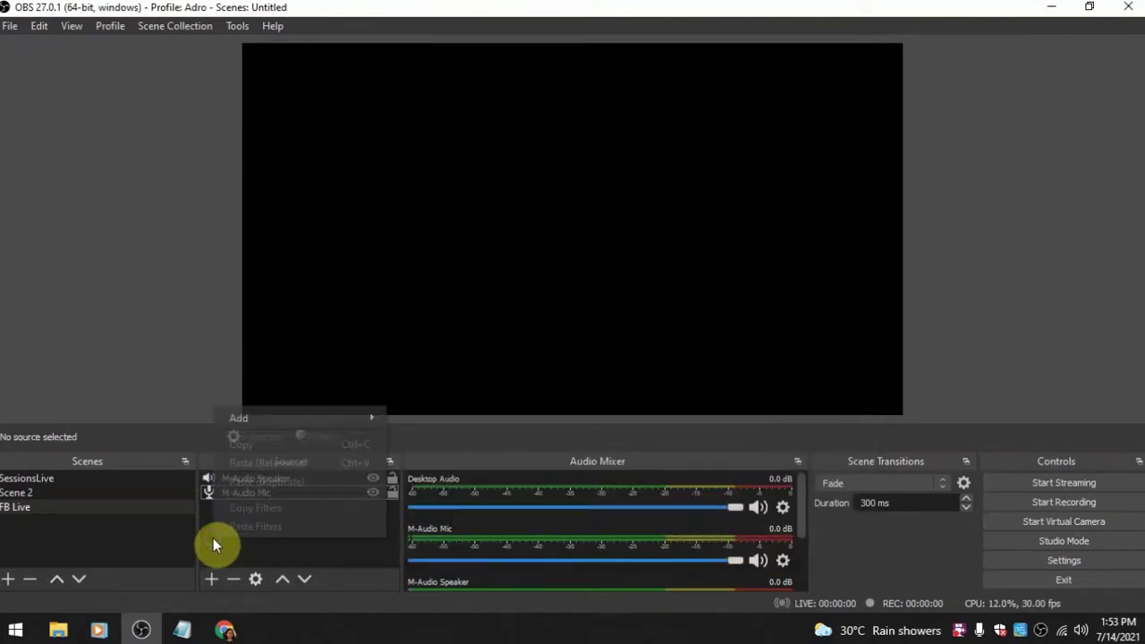
{"action": "mouse_move", "coordinate": [297, 426]}
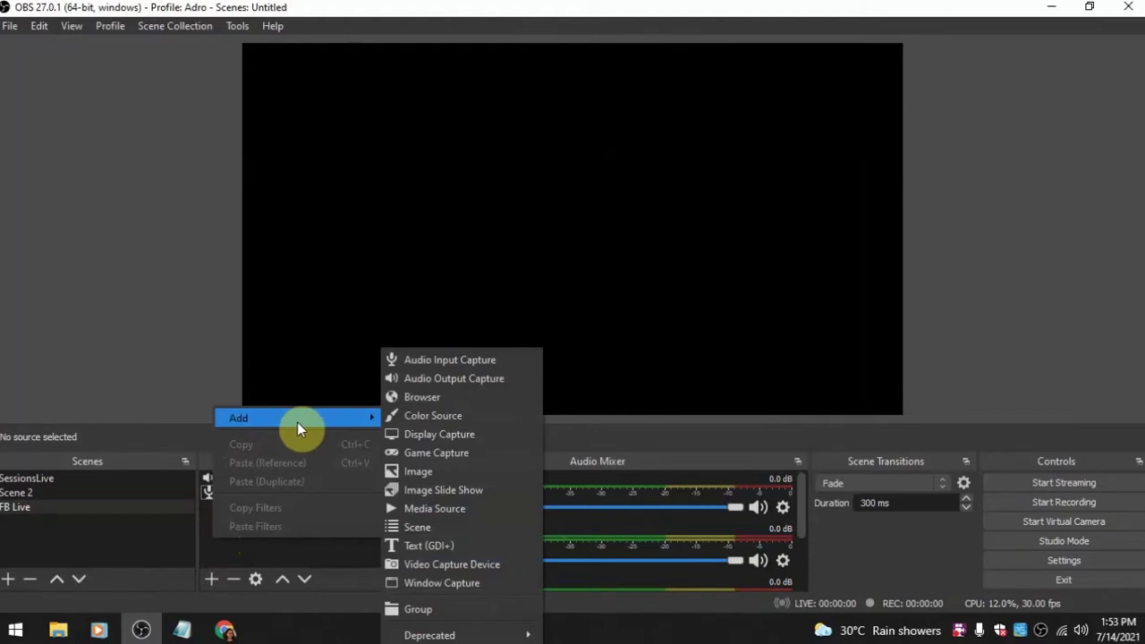
{"action": "left_click", "coordinate": [255, 545]}
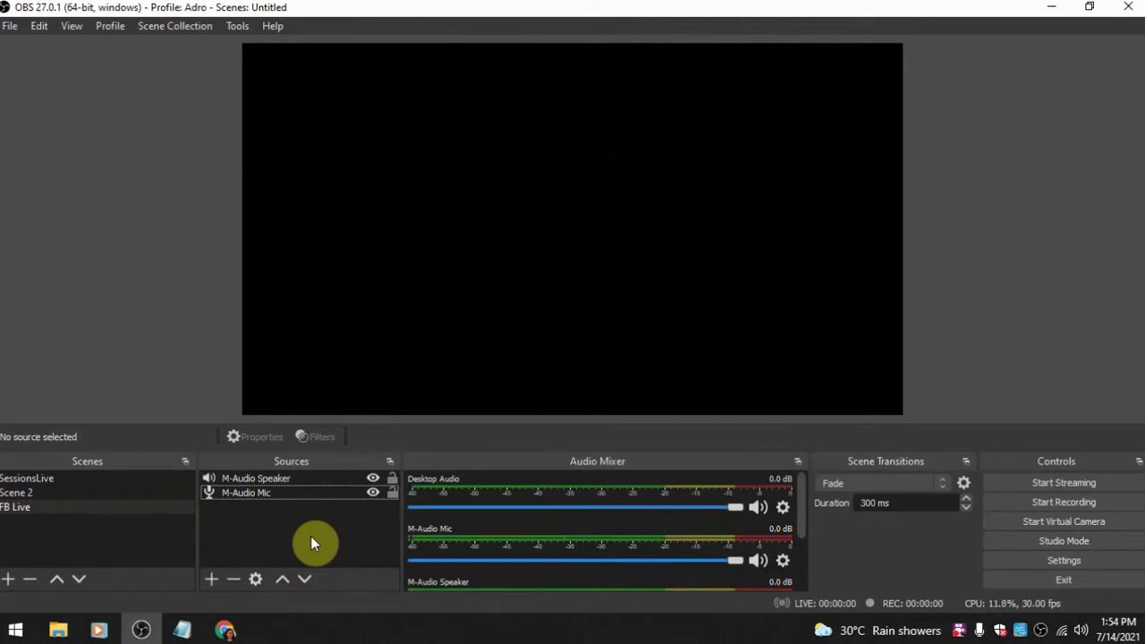
{"action": "mouse_move", "coordinate": [801, 504]}
{"action": "left_mouse_down"}
{"action": "mouse_move", "coordinate": [804, 573]}
{"action": "mouse_move", "coordinate": [796, 482]}
{"action": "left_mouse_up"}
{"action": "right_click", "coordinate": [244, 493]}
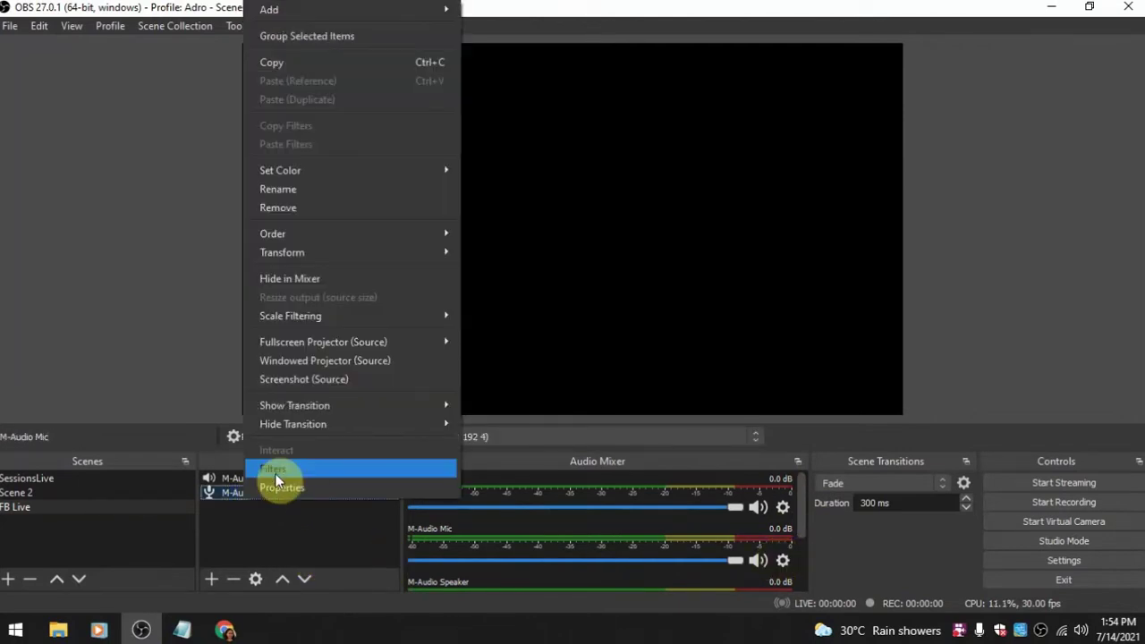
{"action": "left_click", "coordinate": [275, 473]}
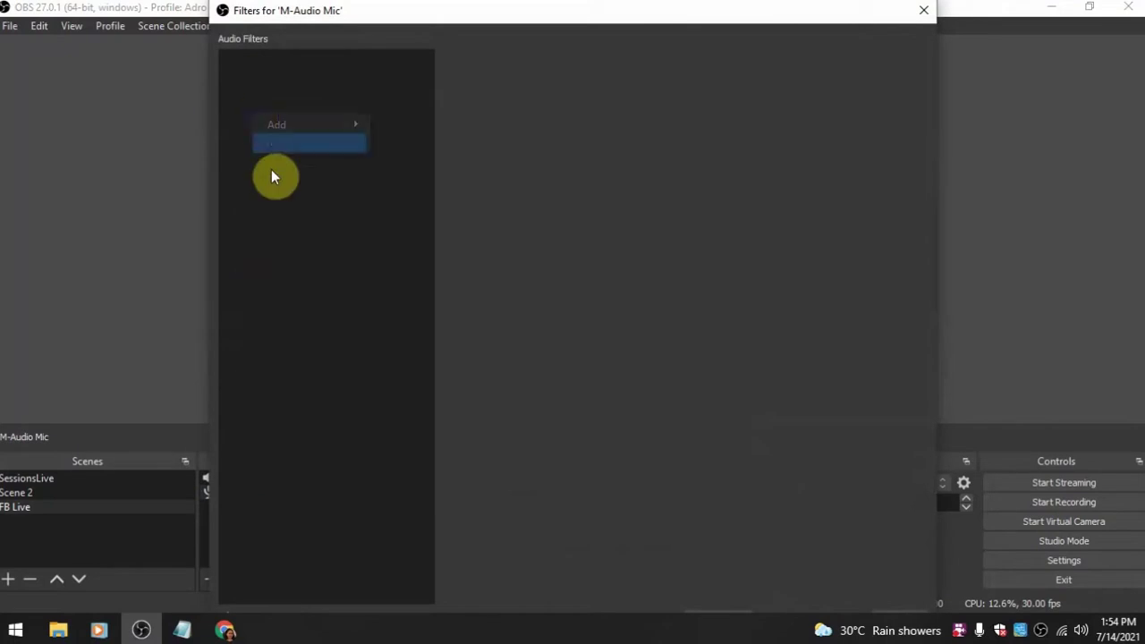
{"action": "left_click", "coordinate": [922, 13]}
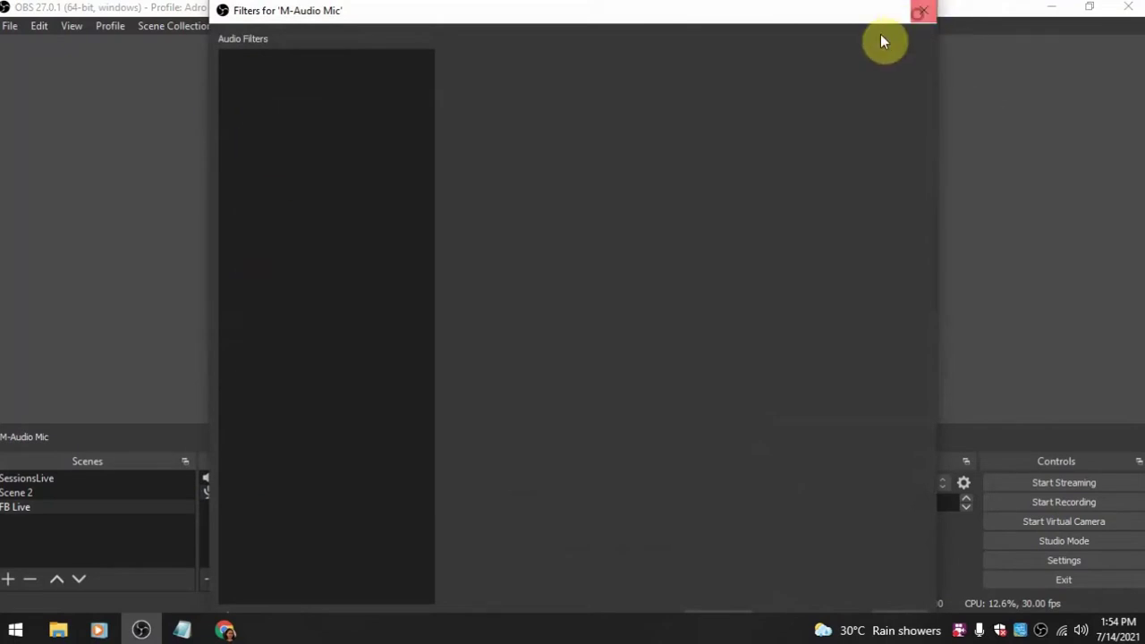
{"action": "left_click", "coordinate": [922, 11]}
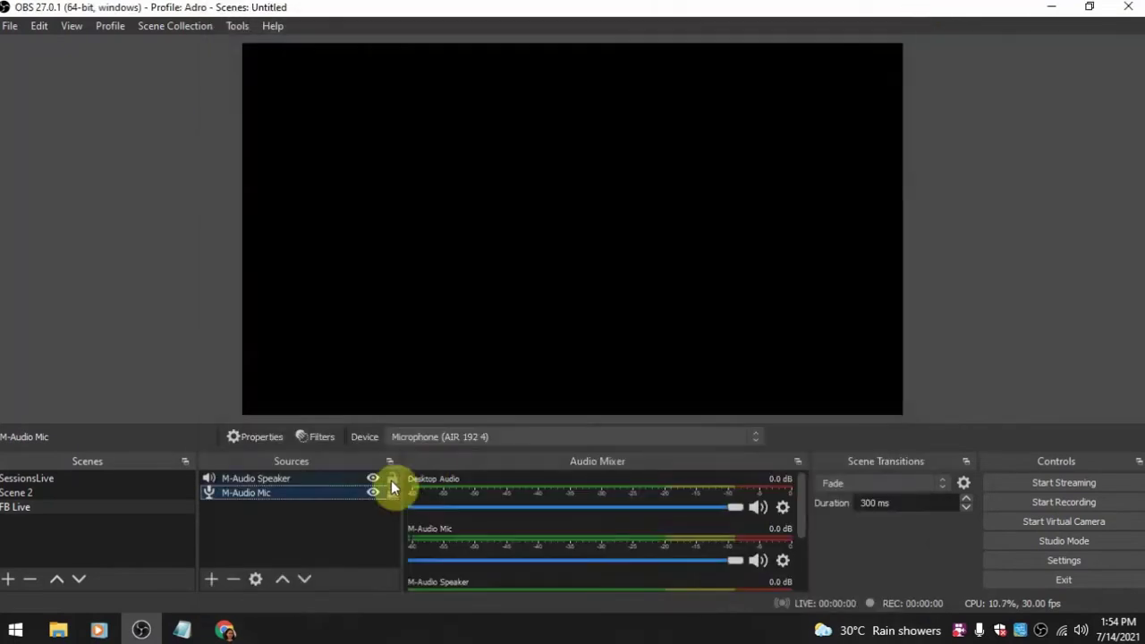
Add a VST 2.x Plug-in audio filter with its default name to the M-Audio Mic source.
{"action": "right_click", "coordinate": [281, 488]}
{"action": "left_click", "coordinate": [296, 469]}
{"action": "right_click", "coordinate": [318, 66]}
{"action": "mouse_move", "coordinate": [382, 80]}
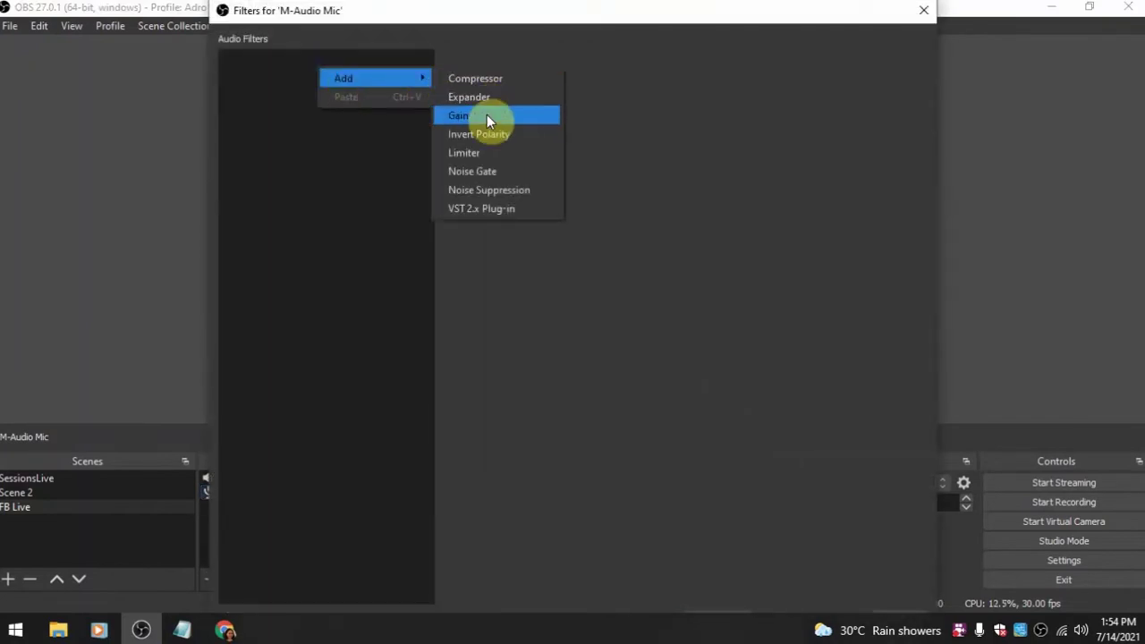
{"action": "left_click", "coordinate": [492, 209]}
{"action": "left_click", "coordinate": [540, 355]}
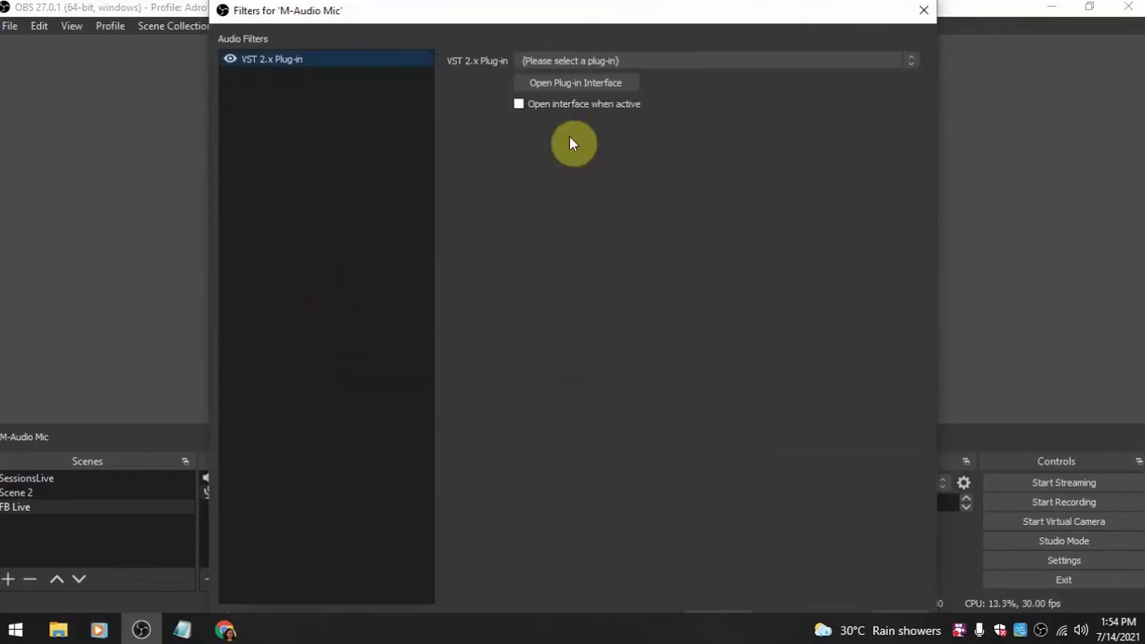
Load the OldSkoolVerb plug-in into the VST filter and show its plug-in interface.
{"action": "left_click", "coordinate": [606, 61]}
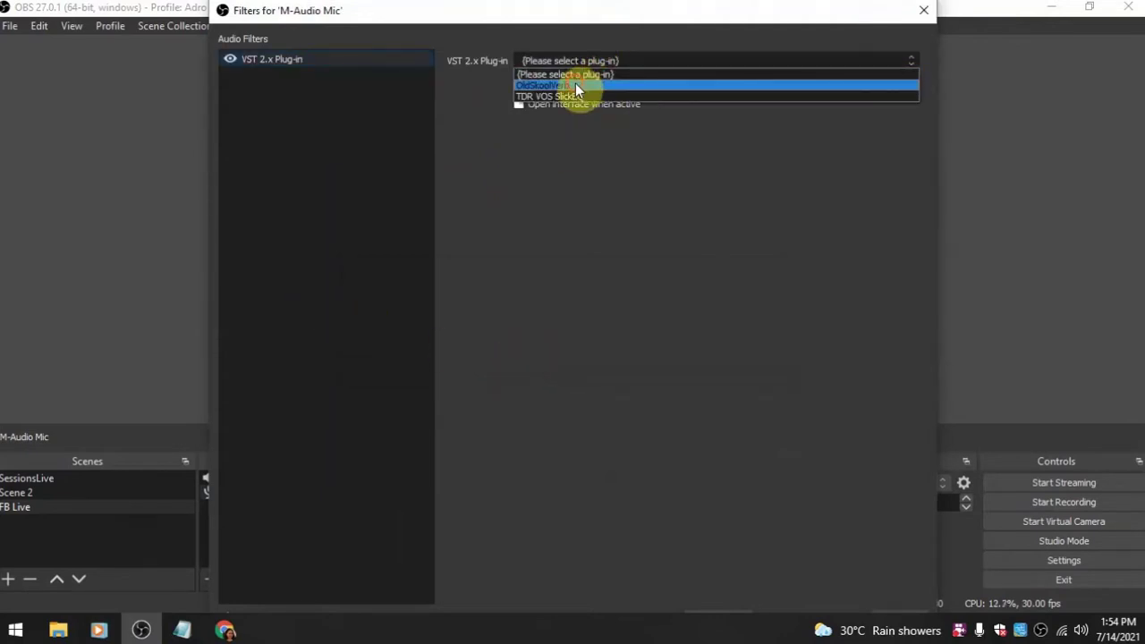
{"action": "left_click", "coordinate": [577, 86]}
{"action": "left_click", "coordinate": [578, 85]}
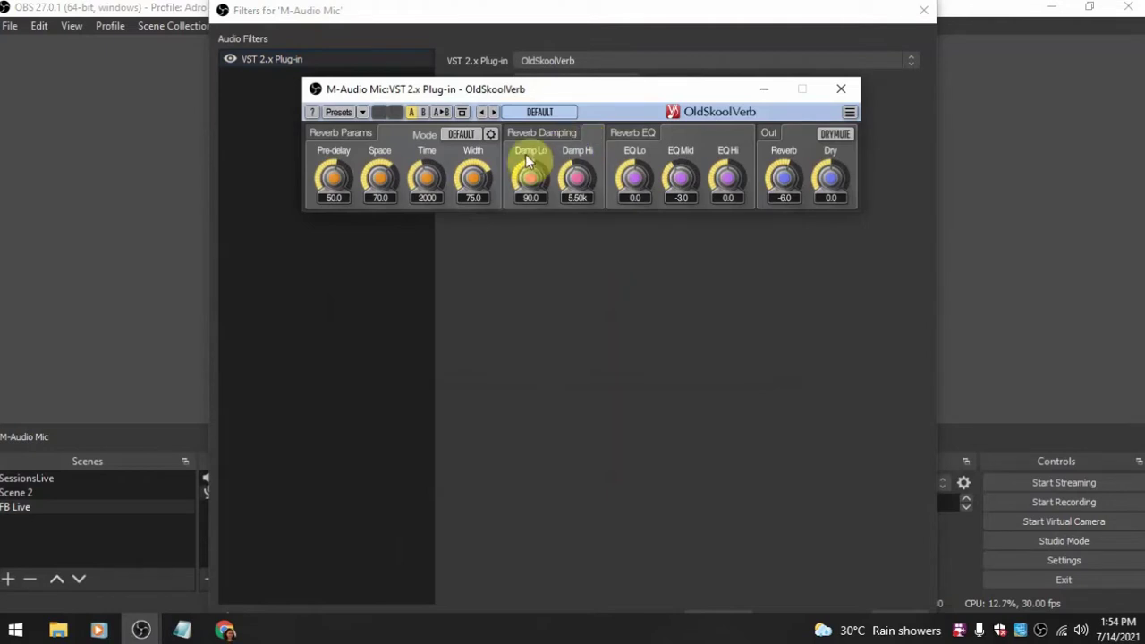
Apply the Master Mix Reverb preset from OldSkoolVerb's Session Bank and close the plug-in interface.
{"action": "left_click", "coordinate": [366, 115]}
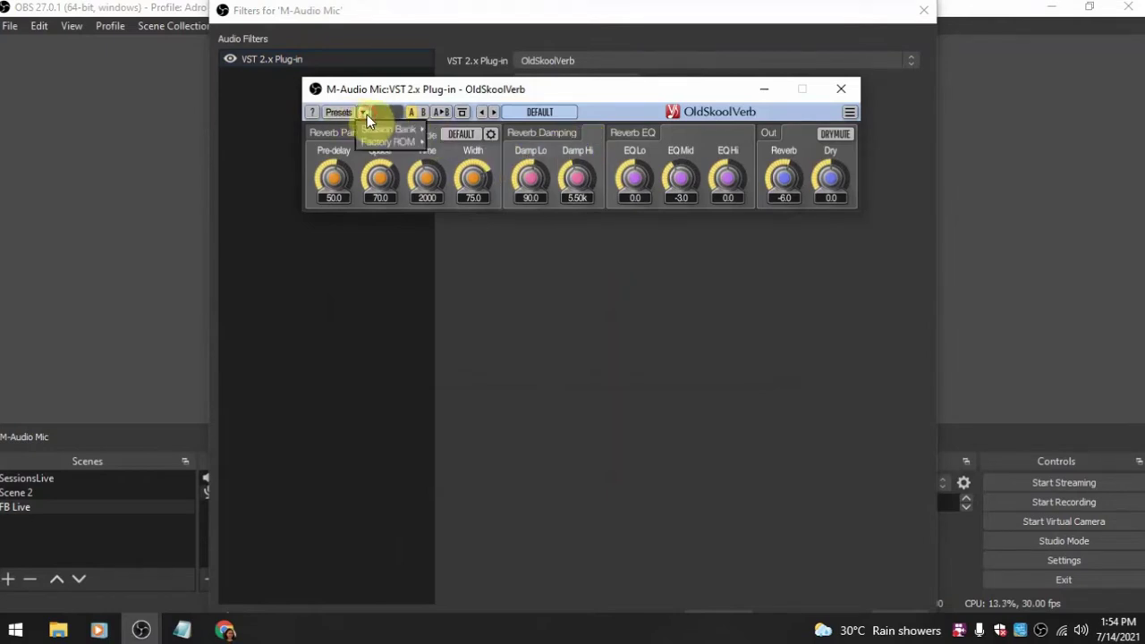
{"action": "mouse_move", "coordinate": [378, 132]}
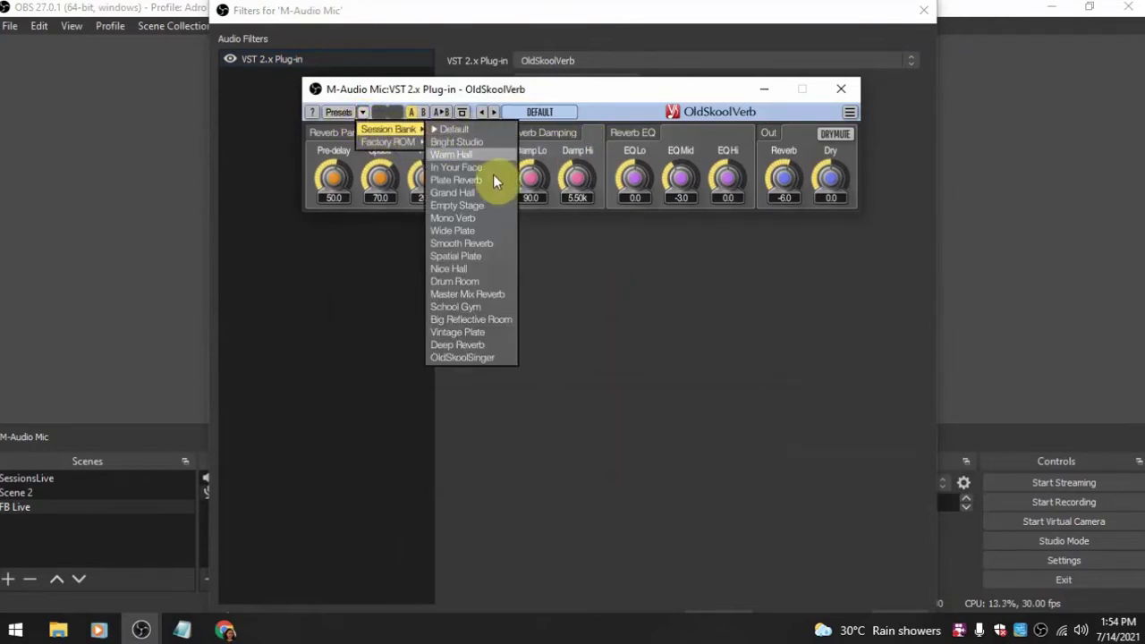
{"action": "left_click", "coordinate": [455, 294]}
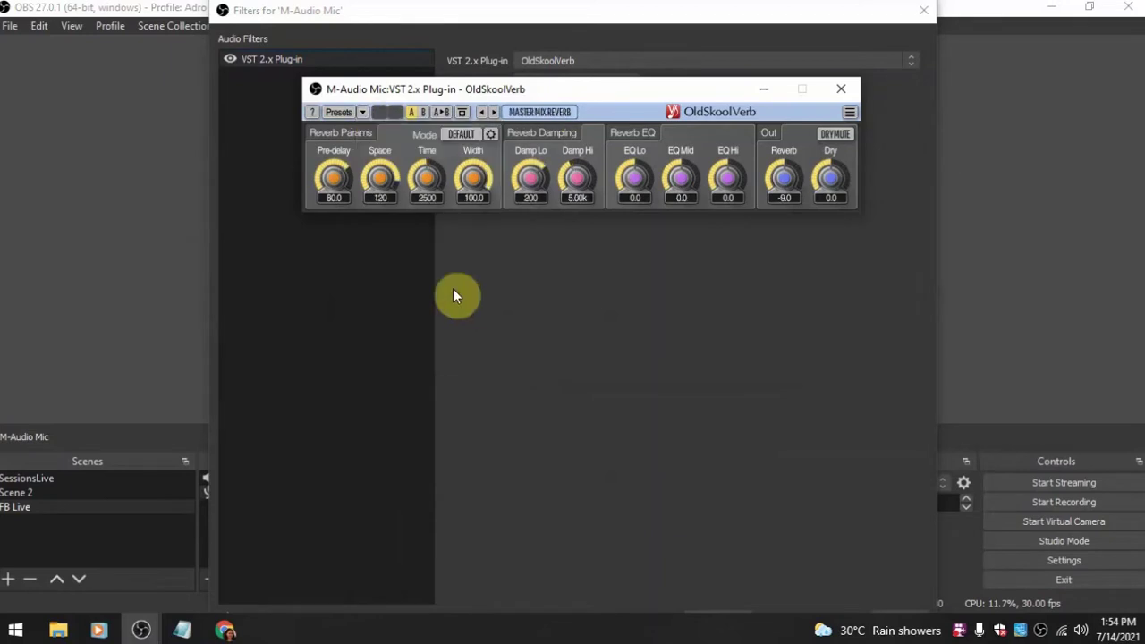
{"action": "left_click", "coordinate": [839, 93]}
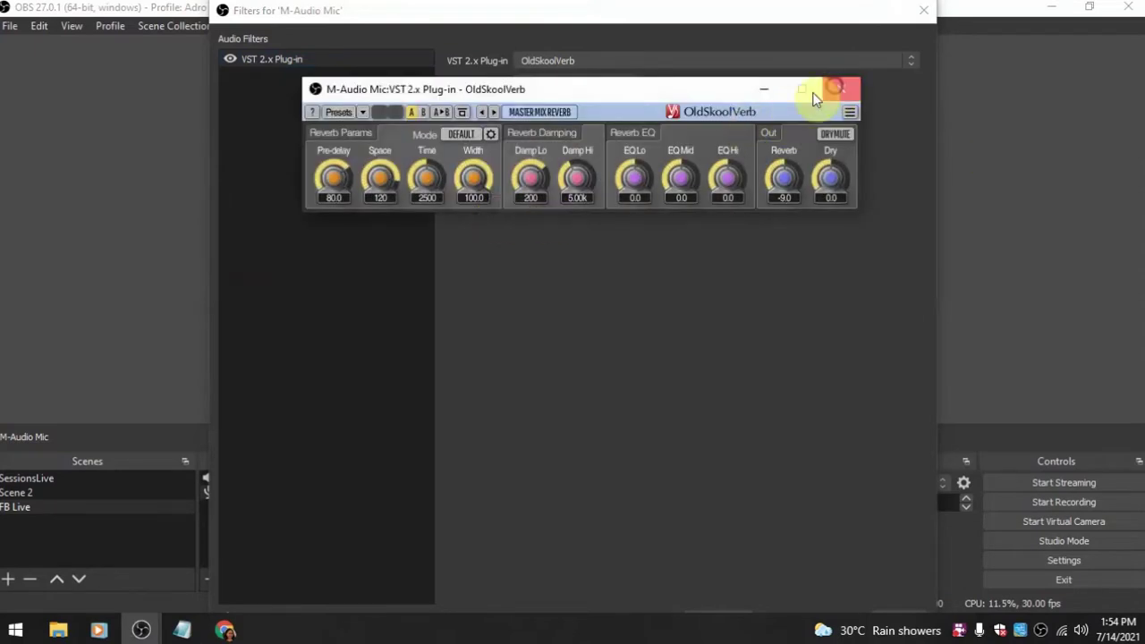
{"action": "left_click", "coordinate": [818, 94]}
Add a second VST 2.x Plug-in audio filter to the M-Audio Mic source with the default name VST 2.x Plug-in 2.
{"action": "right_click", "coordinate": [261, 114]}
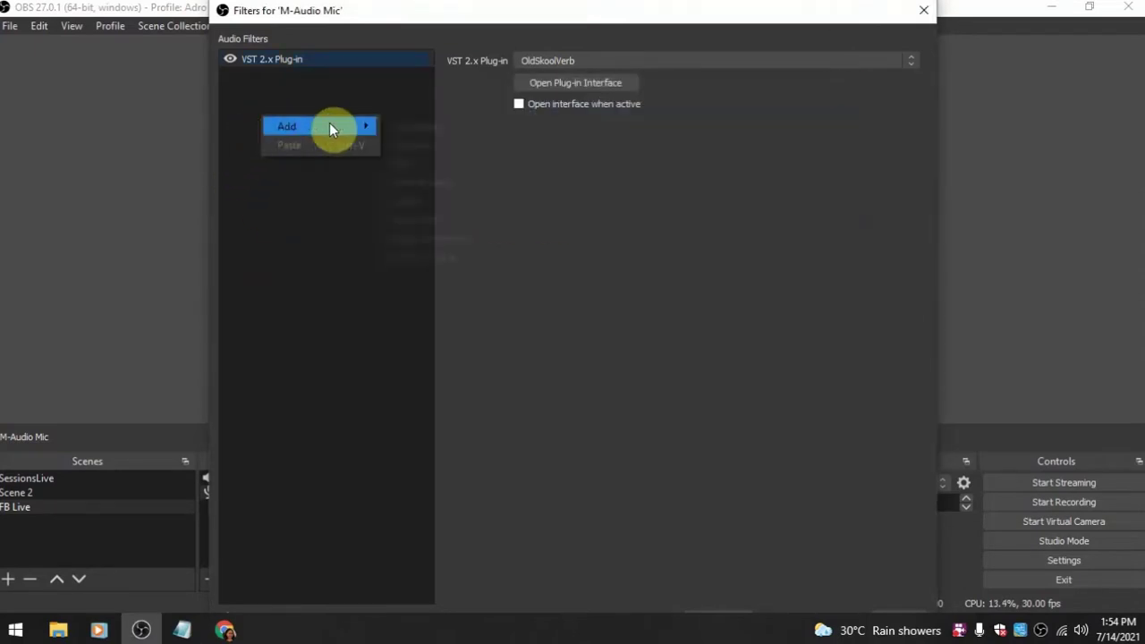
{"action": "mouse_move", "coordinate": [330, 122]}
{"action": "left_click", "coordinate": [417, 256]}
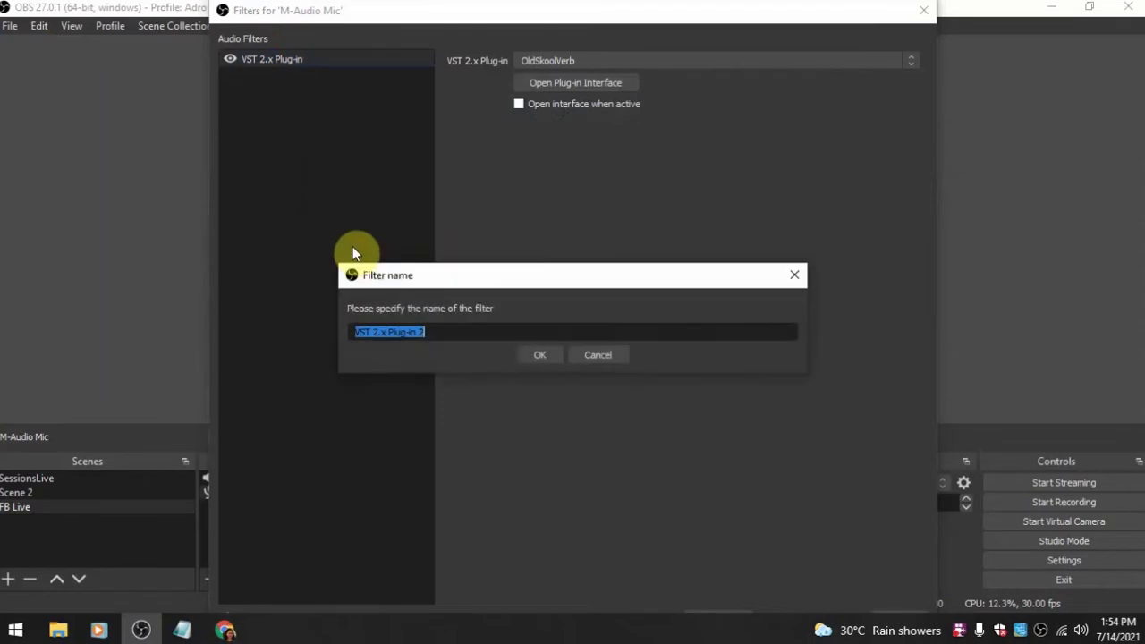
{"action": "left_click", "coordinate": [544, 357]}
Load TDR VOS SlickEQ into the VST 2.x Plug-in 2 filter and show its plug-in interface.
{"action": "left_click", "coordinate": [289, 60]}
{"action": "left_click", "coordinate": [316, 78]}
{"action": "left_click", "coordinate": [668, 61]}
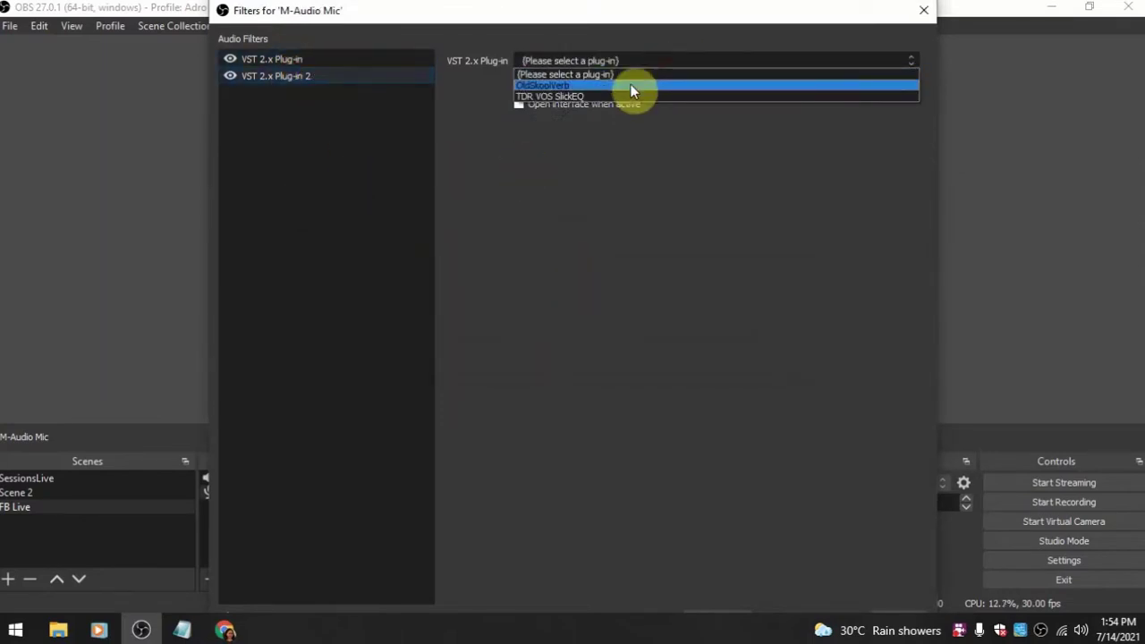
{"action": "left_click", "coordinate": [600, 95]}
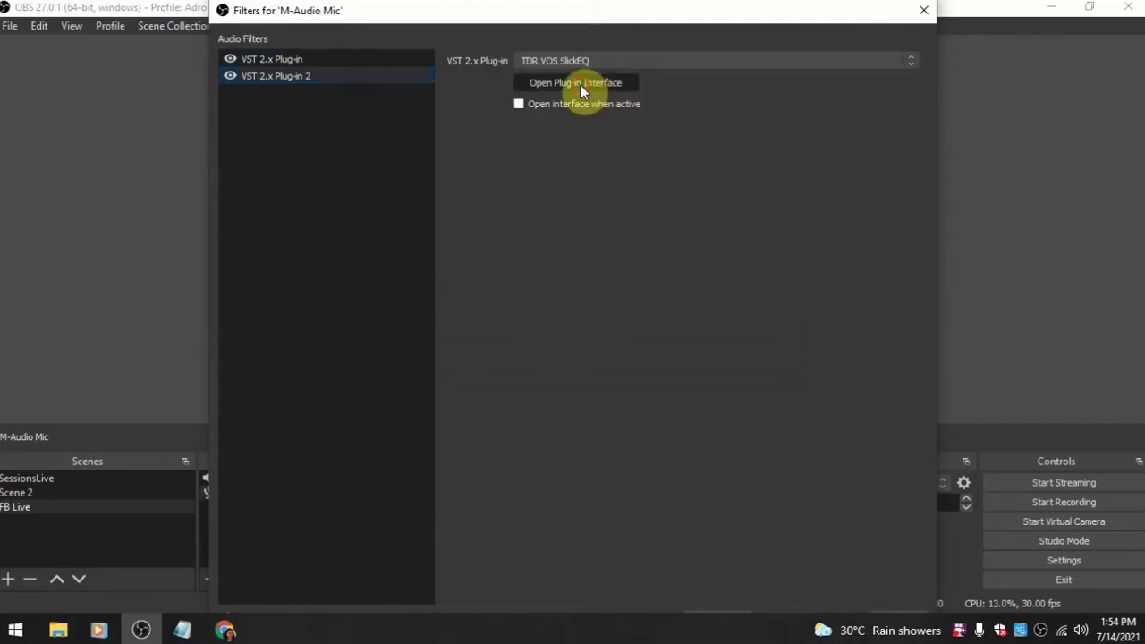
{"action": "left_click", "coordinate": [581, 83]}
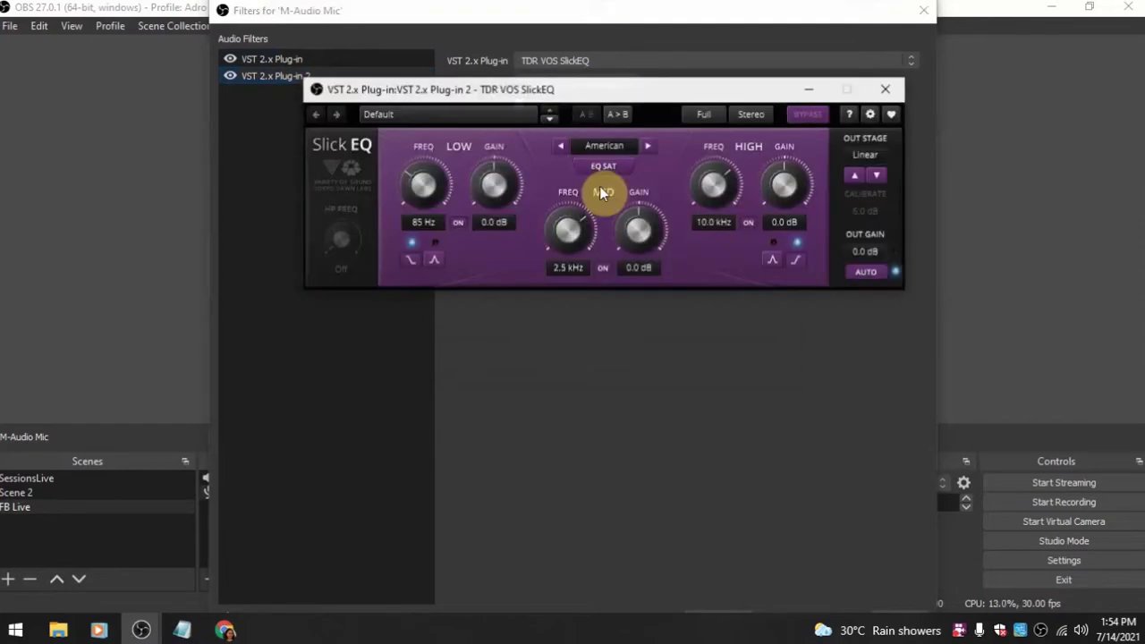
Switch SlickEQ's EQ model between American and British, and close the plug-in interface and the filters window.
{"action": "left_click", "coordinate": [649, 147]}
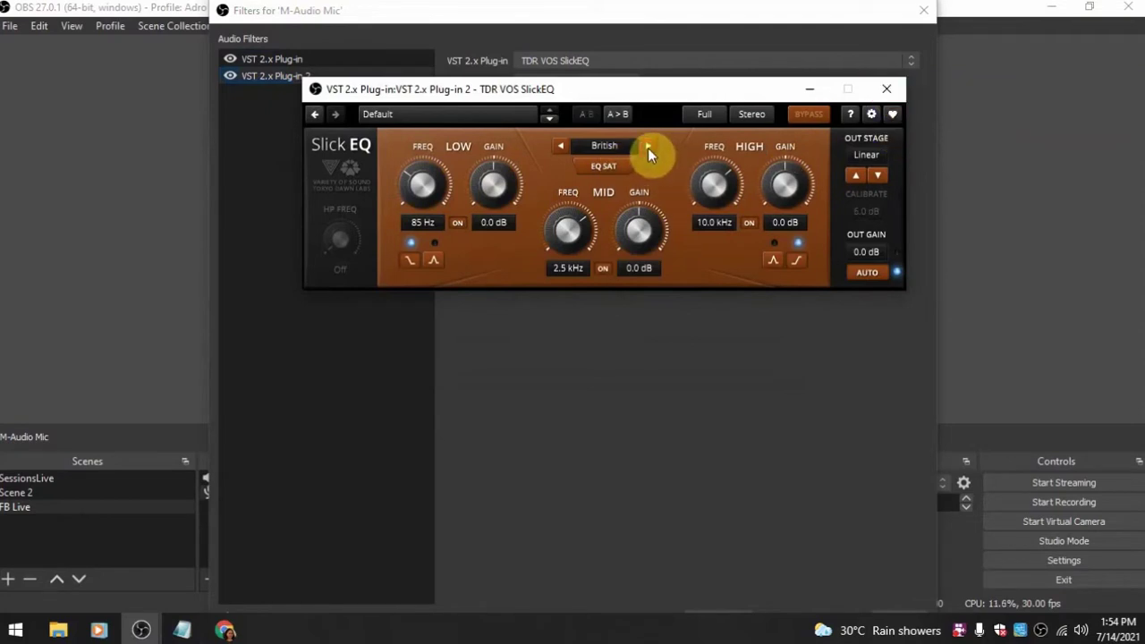
{"action": "left_click", "coordinate": [649, 147]}
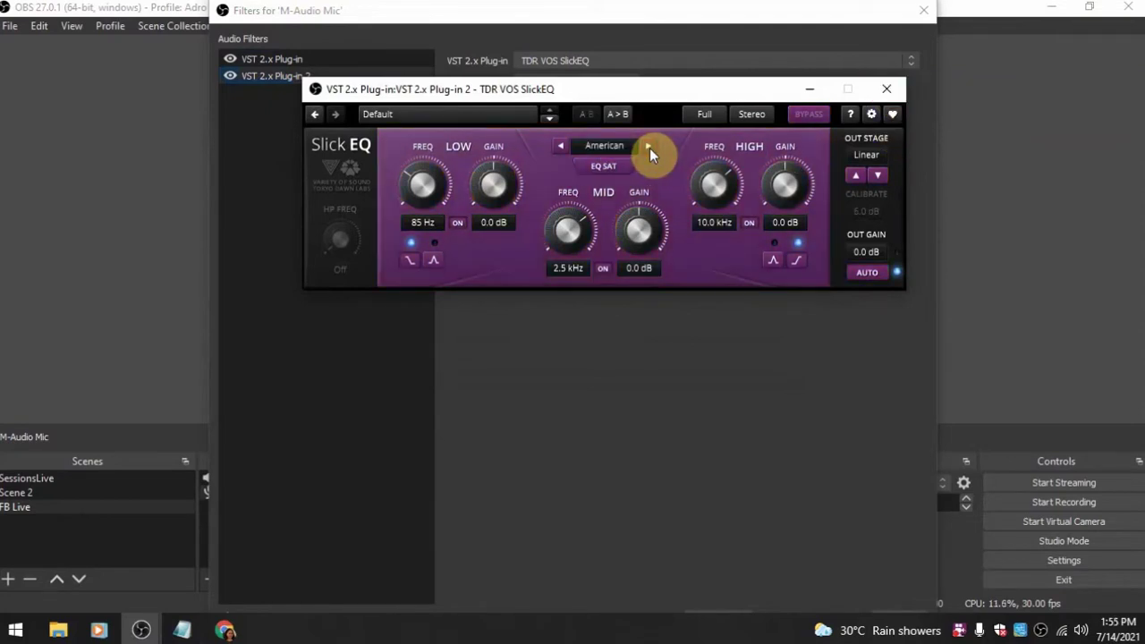
{"action": "left_click", "coordinate": [648, 148]}
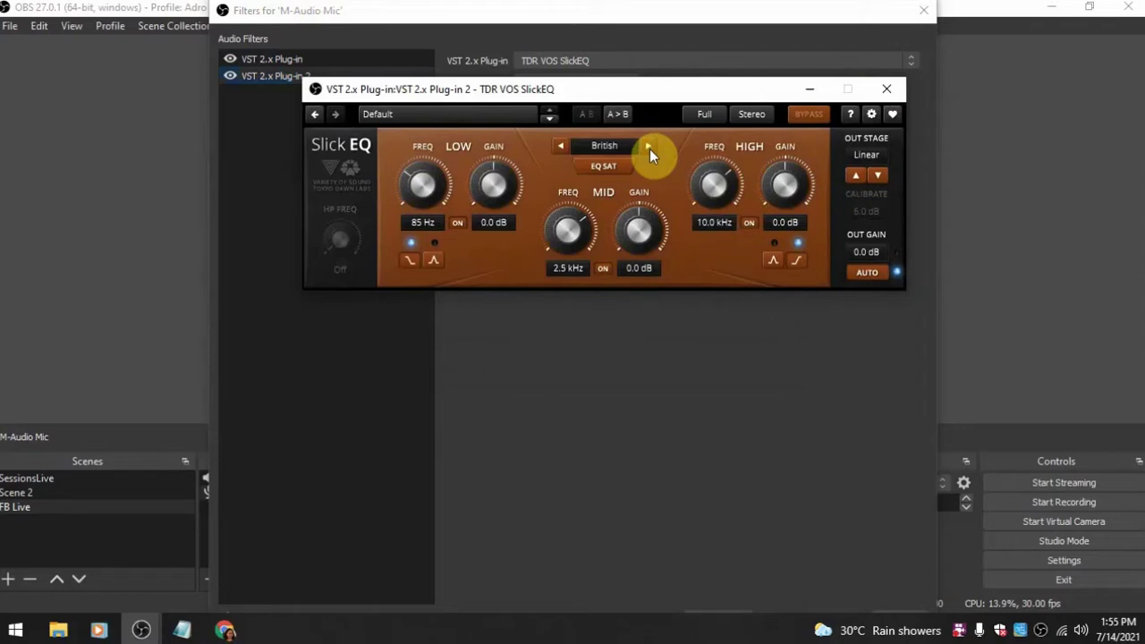
{"action": "left_click", "coordinate": [560, 146]}
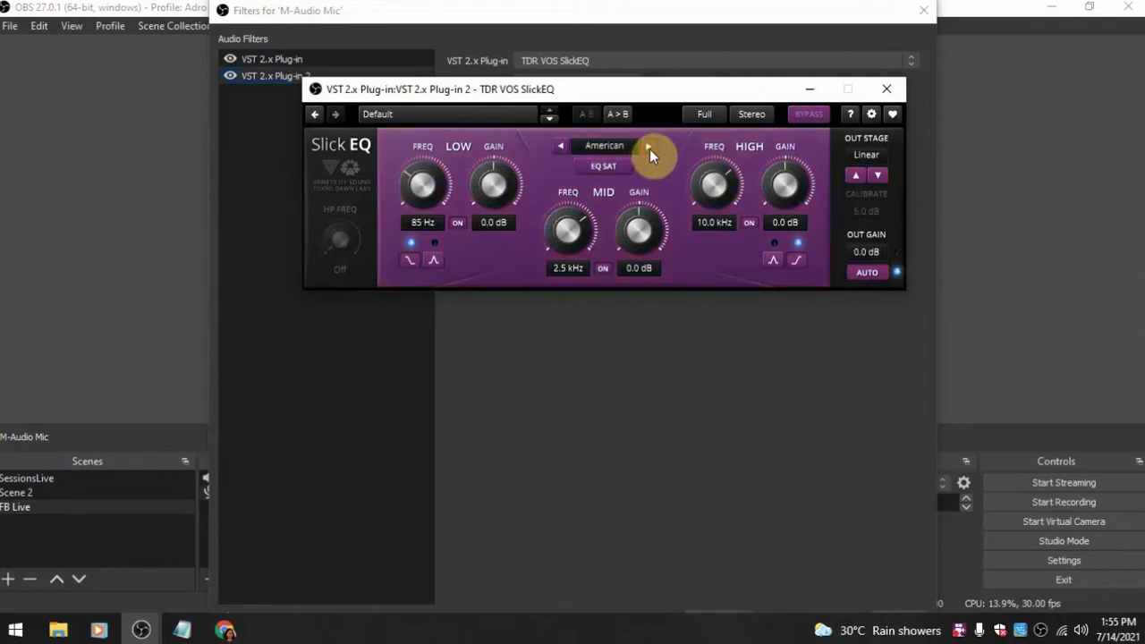
{"action": "left_click", "coordinate": [648, 147]}
{"action": "left_click", "coordinate": [887, 89]}
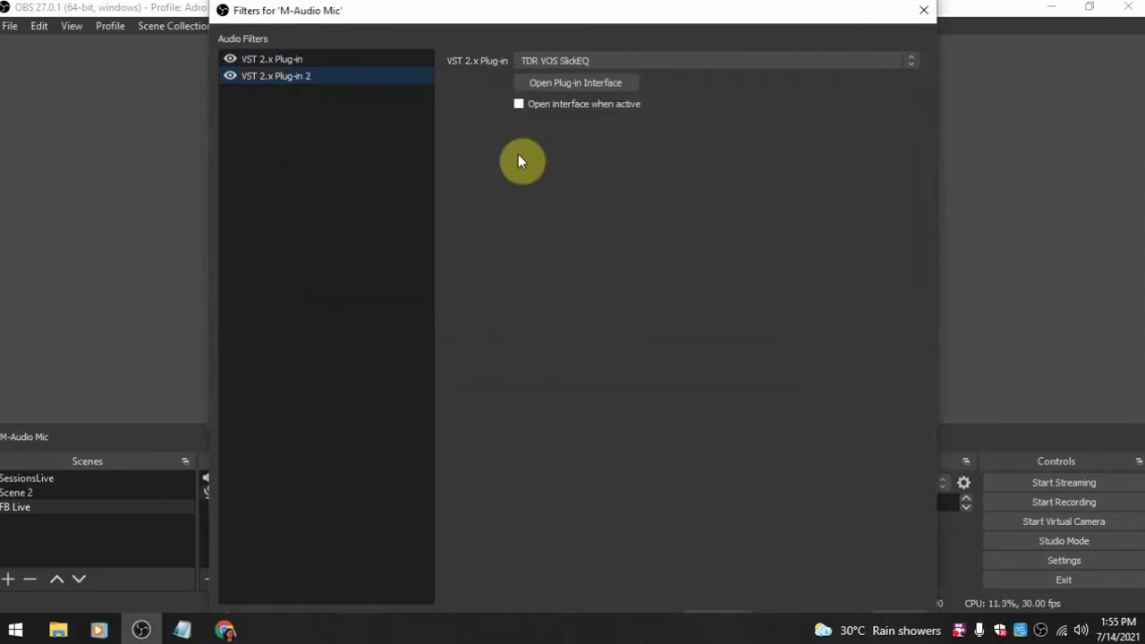
{"action": "left_click", "coordinate": [567, 82]}
{"action": "left_click", "coordinate": [886, 89]}
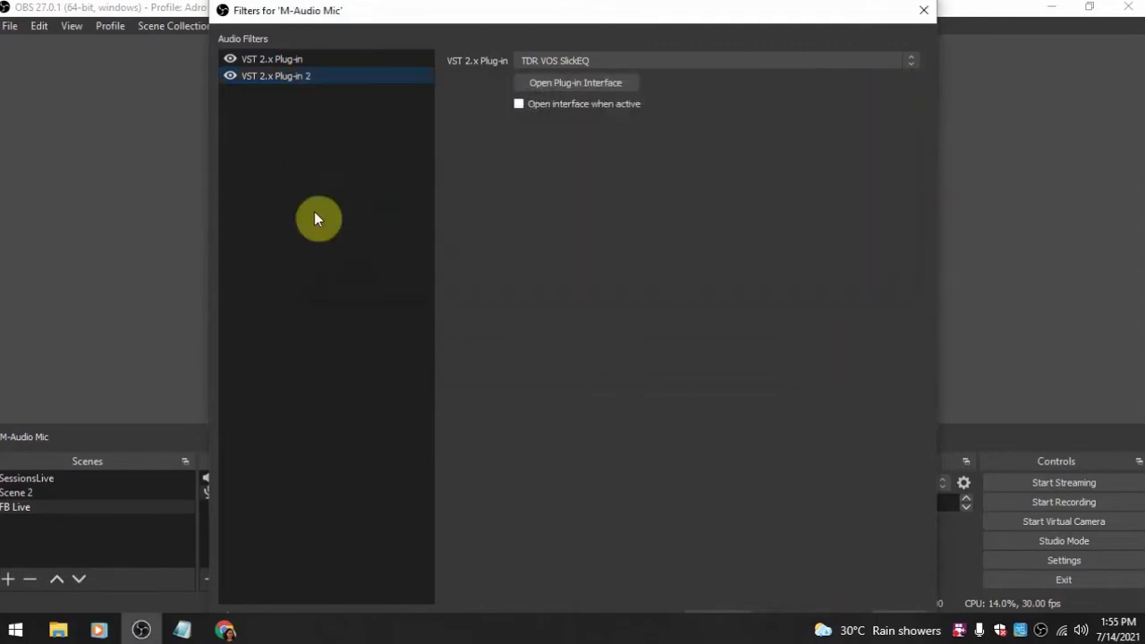
{"action": "left_click", "coordinate": [925, 16]}
Add the existing video capture device source Gsuo to the FB Live scene, keeping it visible.
{"action": "left_click", "coordinate": [262, 541]}
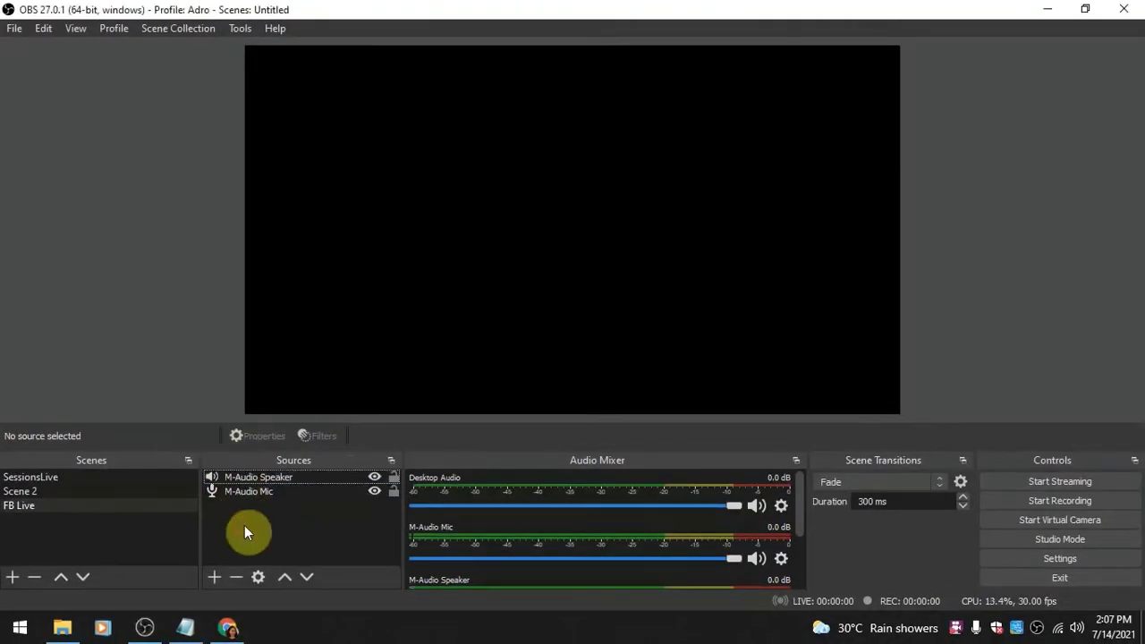
{"action": "right_click", "coordinate": [246, 529]}
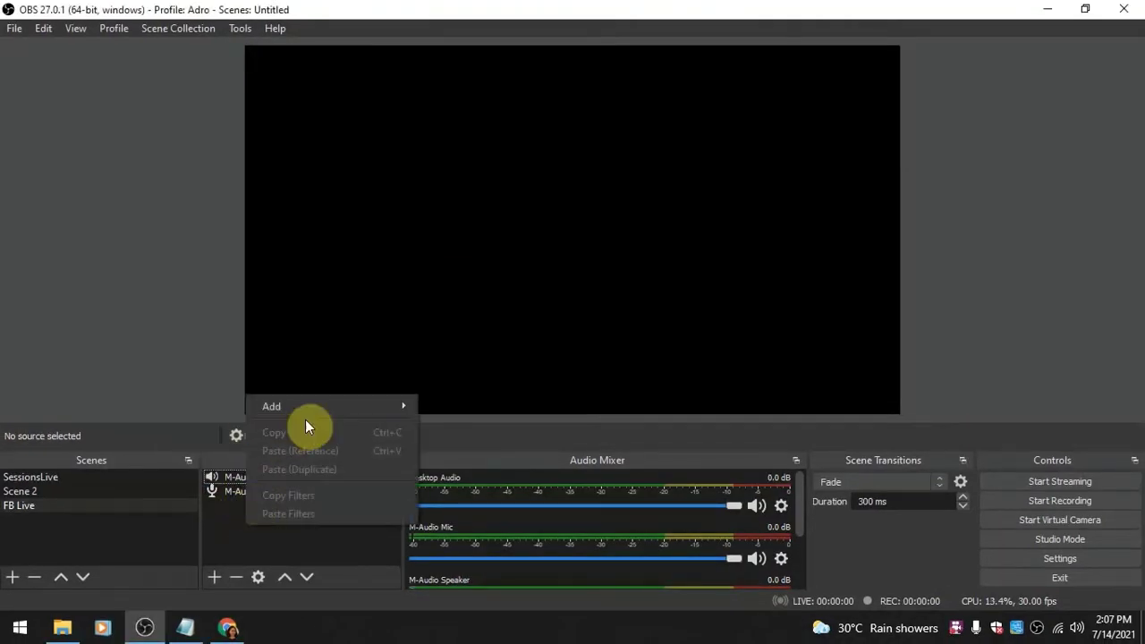
{"action": "mouse_move", "coordinate": [349, 408]}
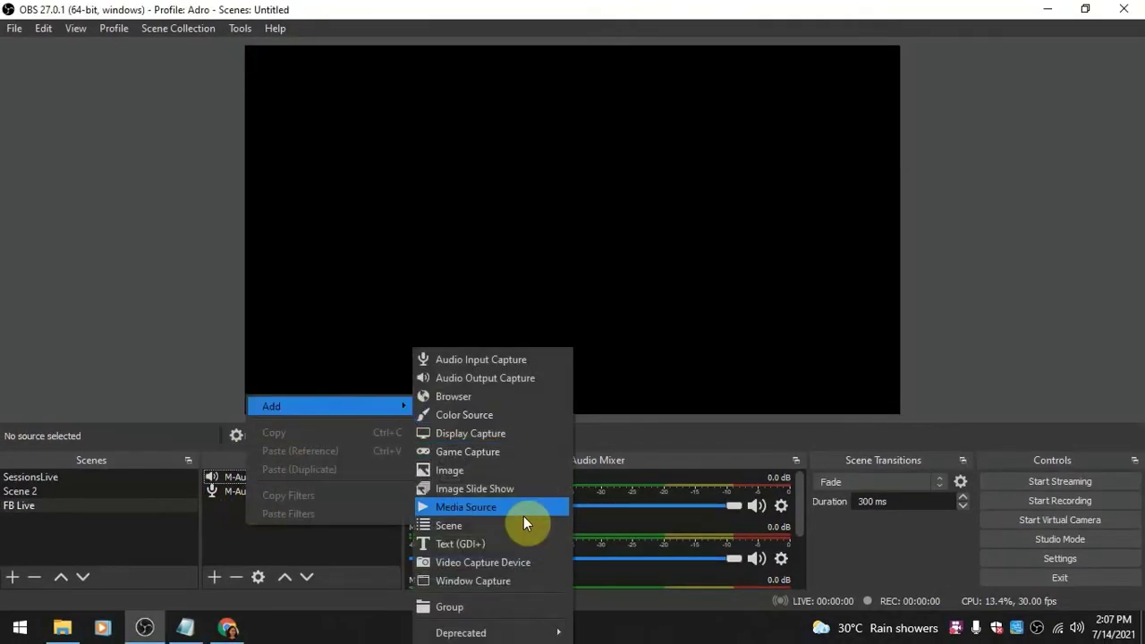
{"action": "left_click", "coordinate": [480, 567]}
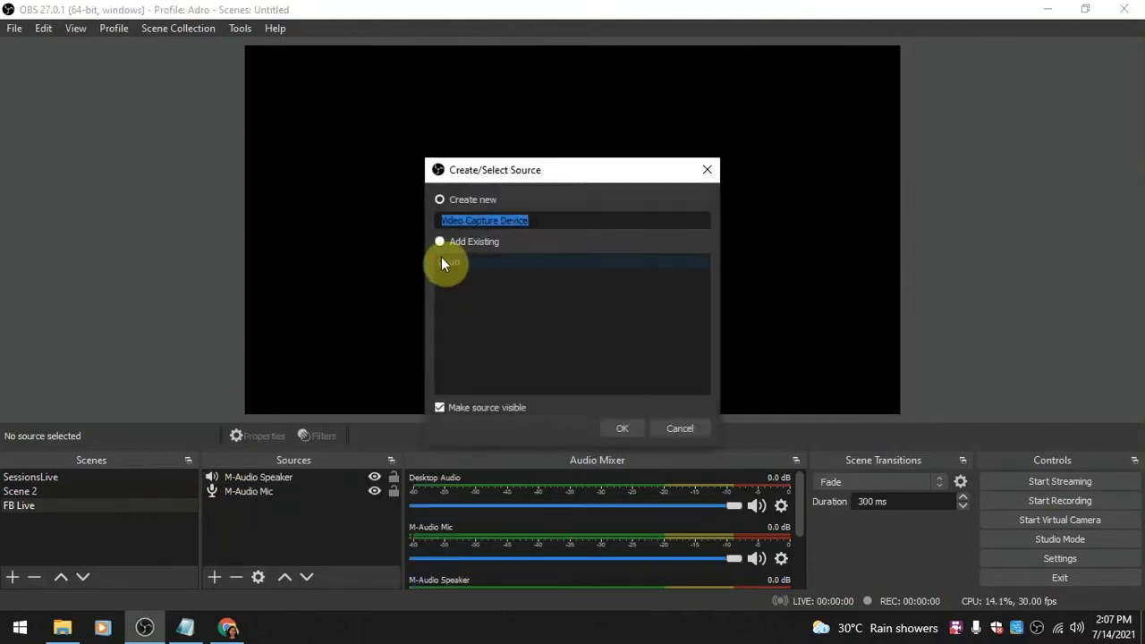
{"action": "left_click", "coordinate": [475, 263]}
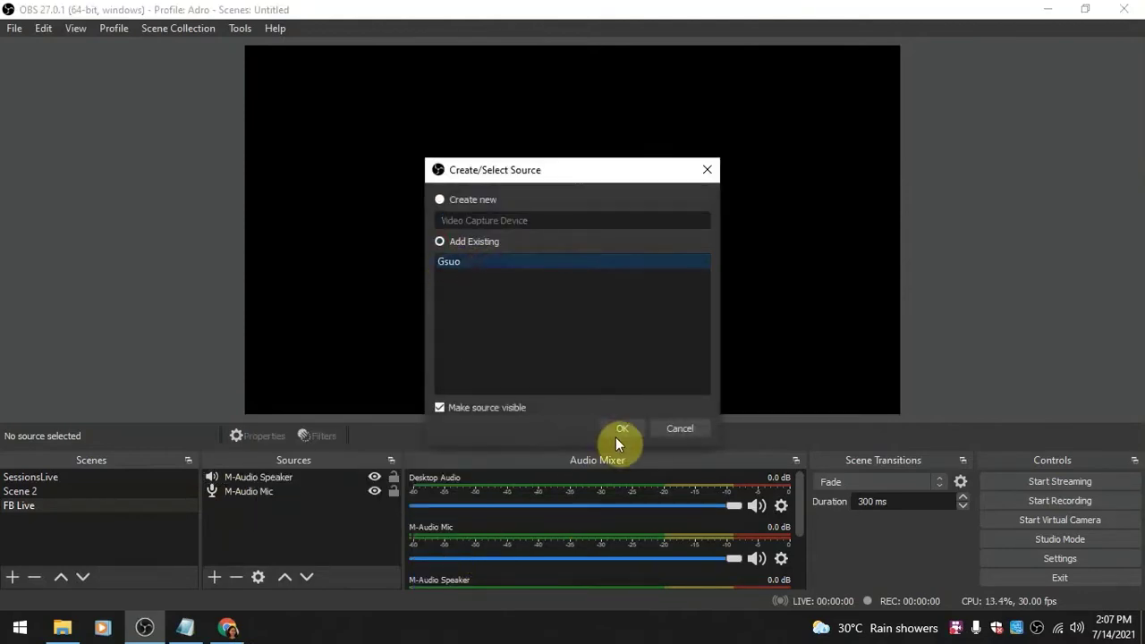
{"action": "left_click", "coordinate": [619, 429]}
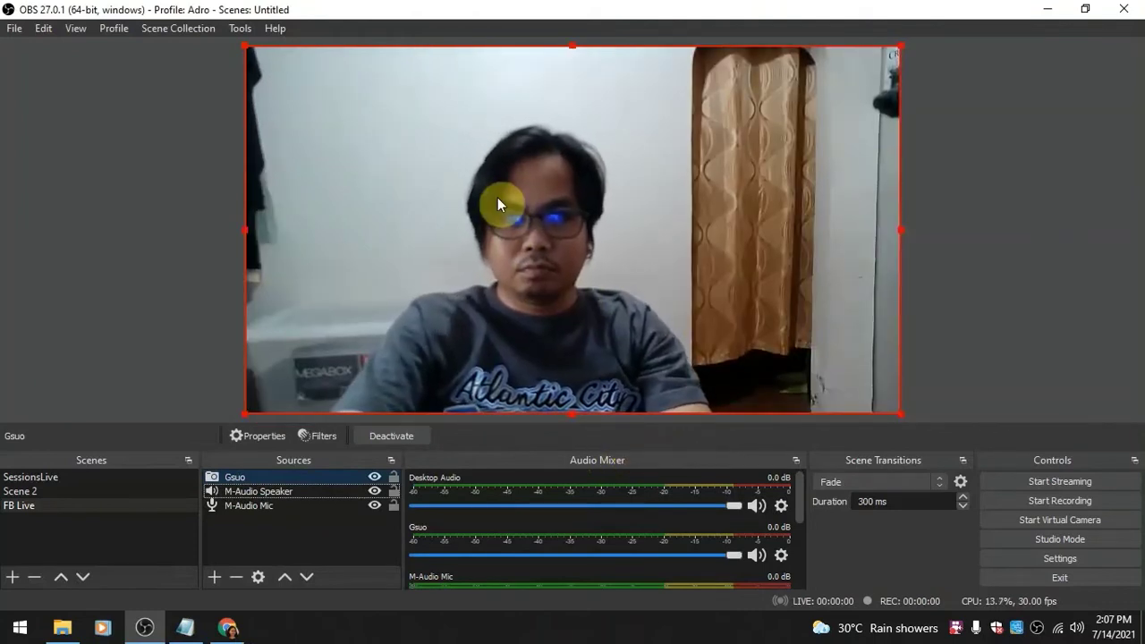
{"action": "left_click", "coordinate": [281, 536]}
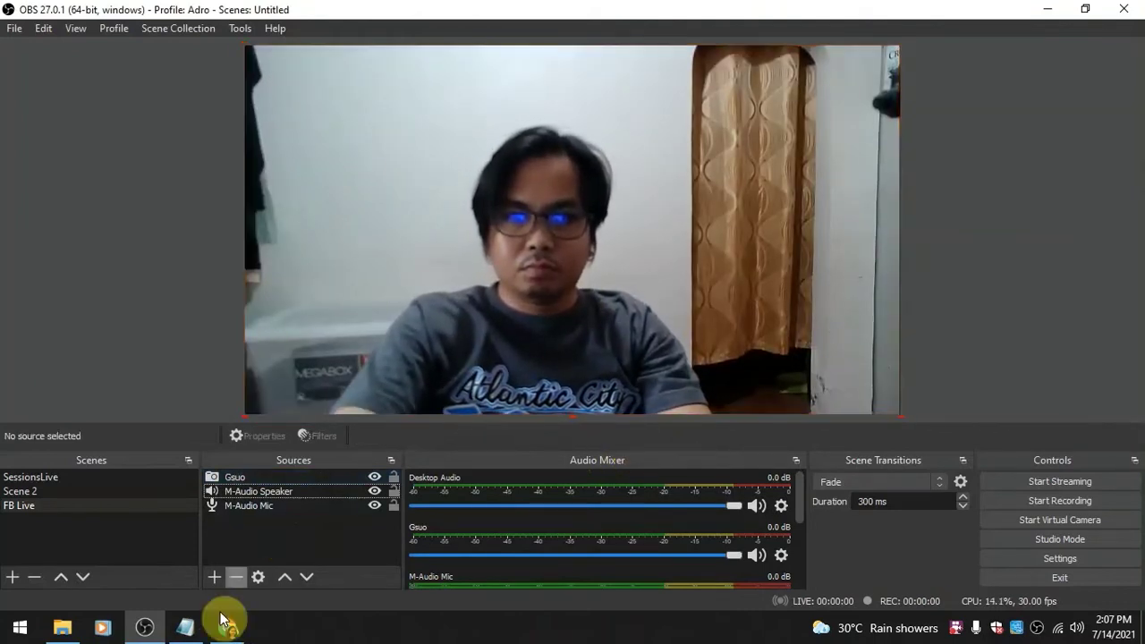
Switch to Facebook in Chrome, start a live video and continue with Go Live posted on the timeline.
{"action": "left_click", "coordinate": [231, 630]}
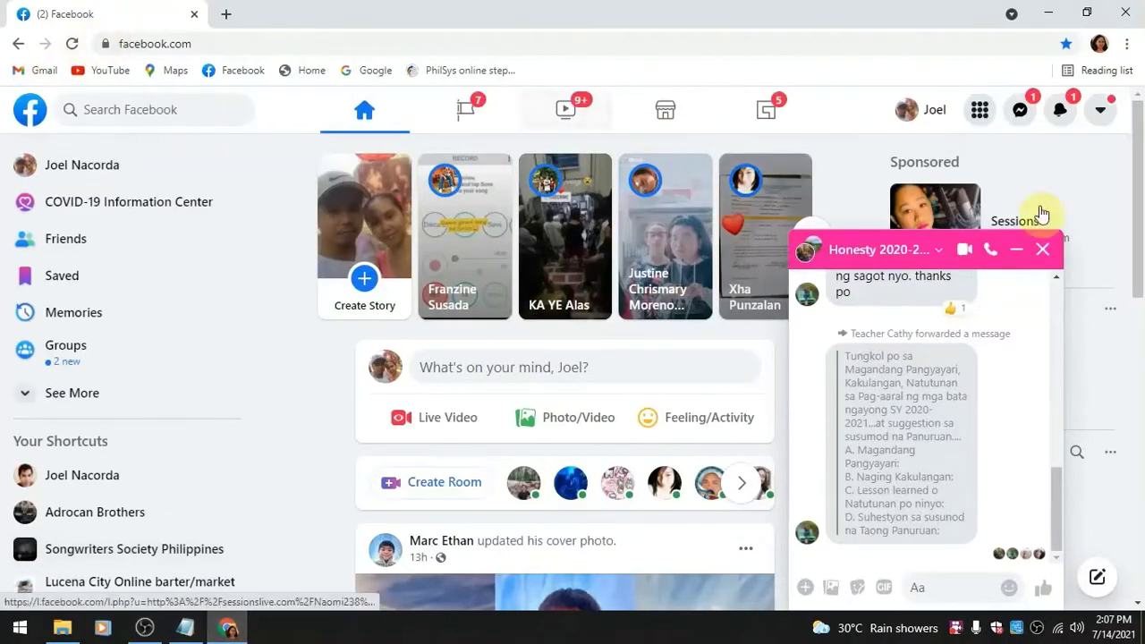
{"action": "left_click", "coordinate": [1045, 176]}
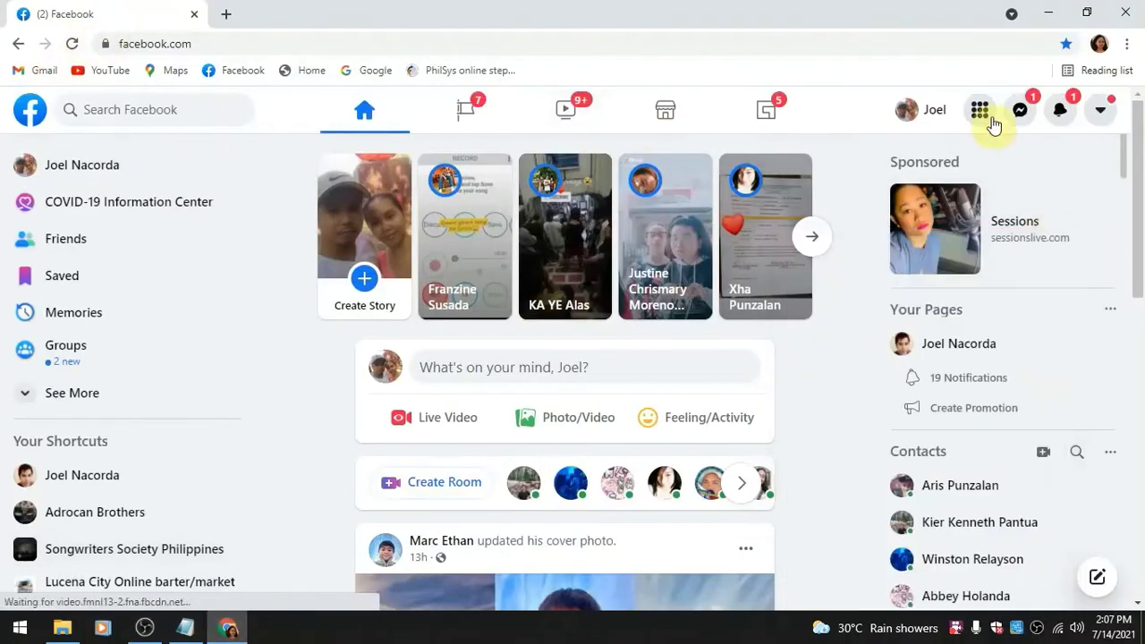
{"action": "left_click", "coordinate": [411, 428]}
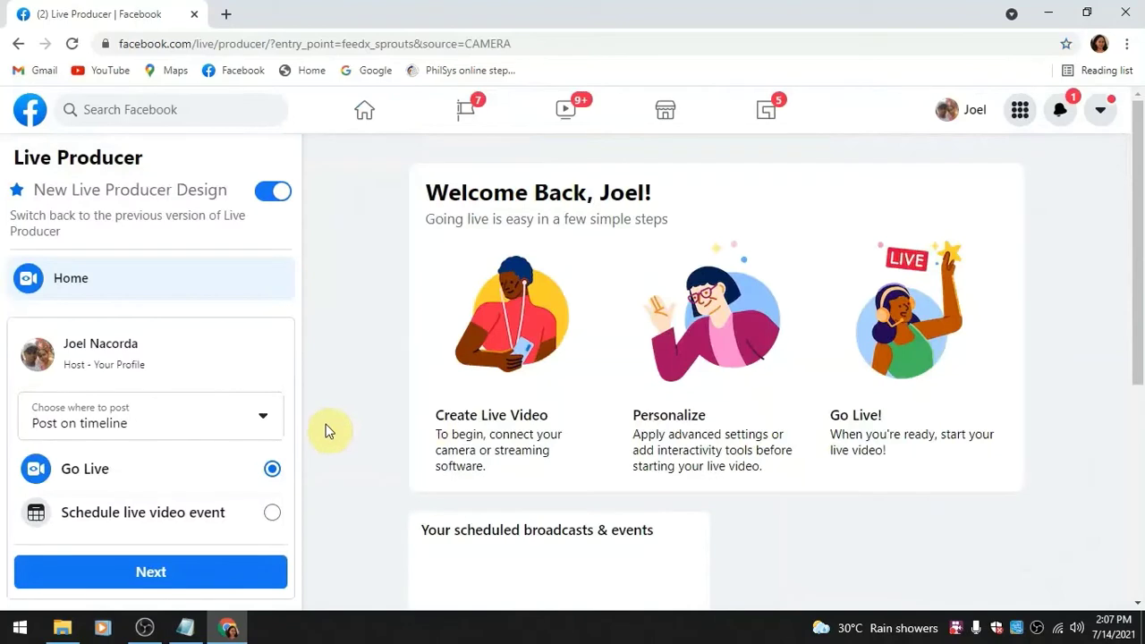
{"action": "left_click", "coordinate": [290, 280]}
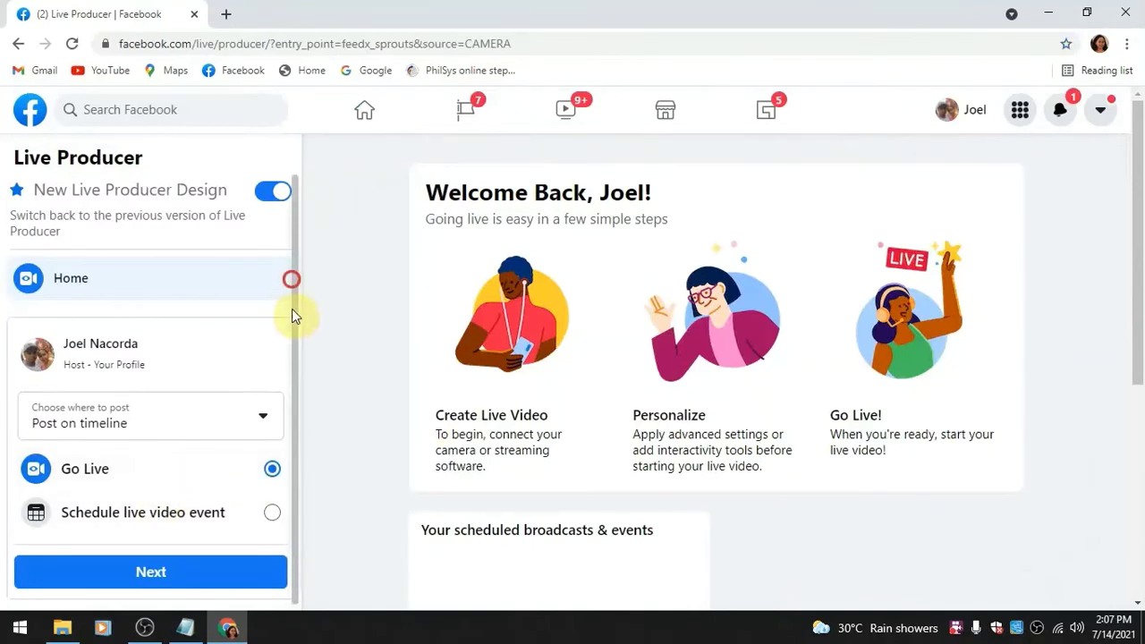
{"action": "left_click", "coordinate": [194, 567]}
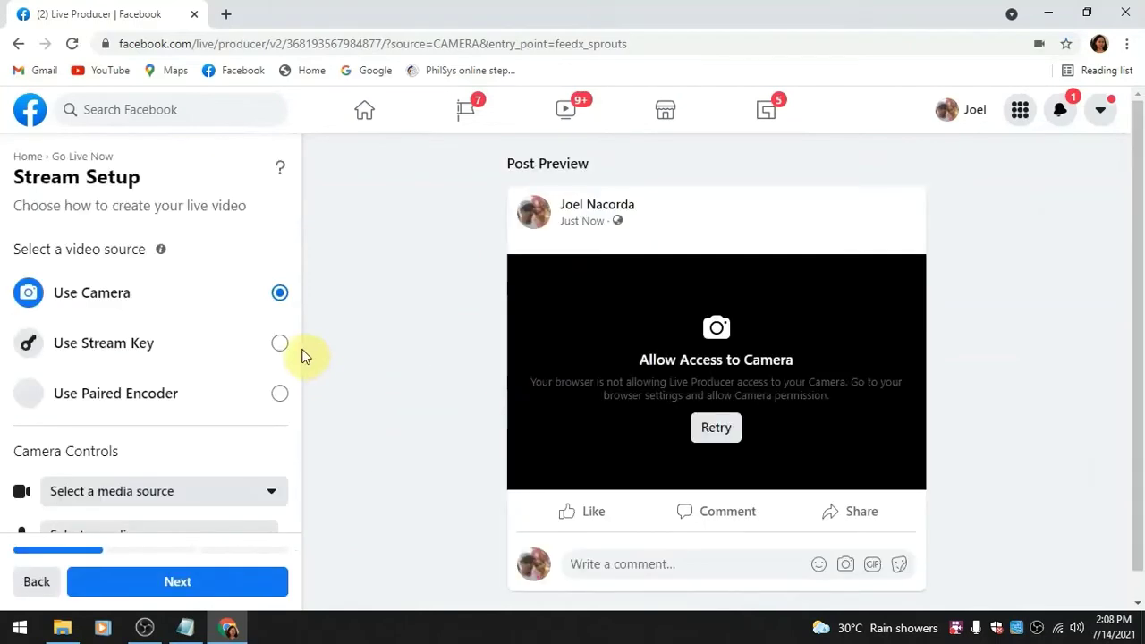
Choose Use Stream Key as the video source and copy the Server URL.
{"action": "left_click", "coordinate": [280, 346]}
{"action": "left_click_drag", "start_coordinate": [289, 346], "coordinate": [294, 526]}
{"action": "left_click", "coordinate": [261, 363]}
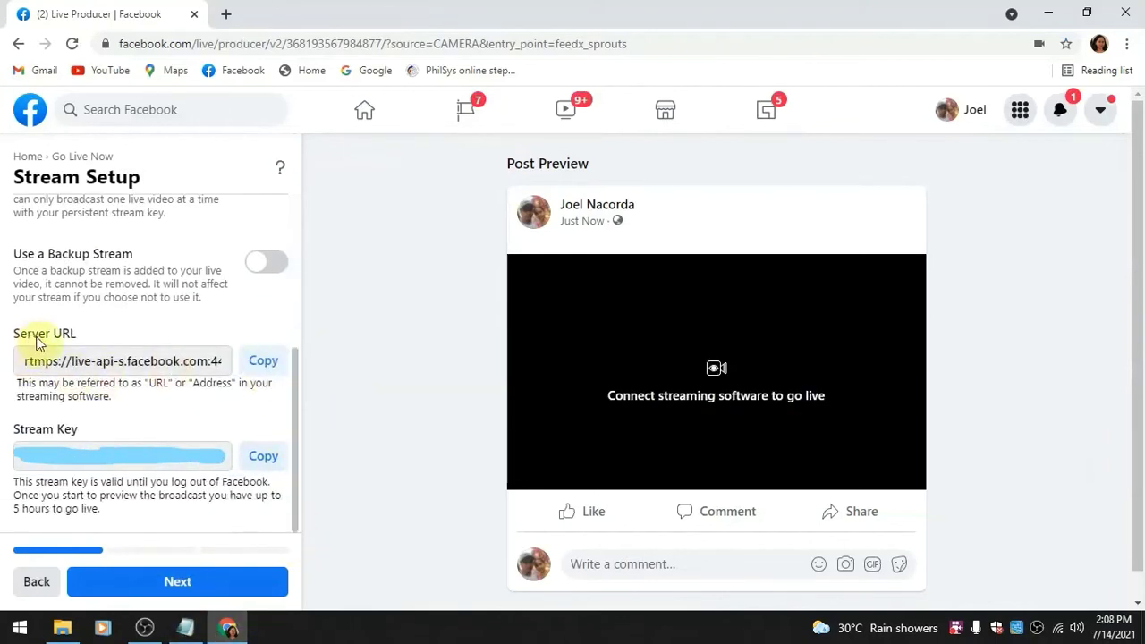
Switch to OBS and open the Stream settings.
{"action": "left_click", "coordinate": [145, 626]}
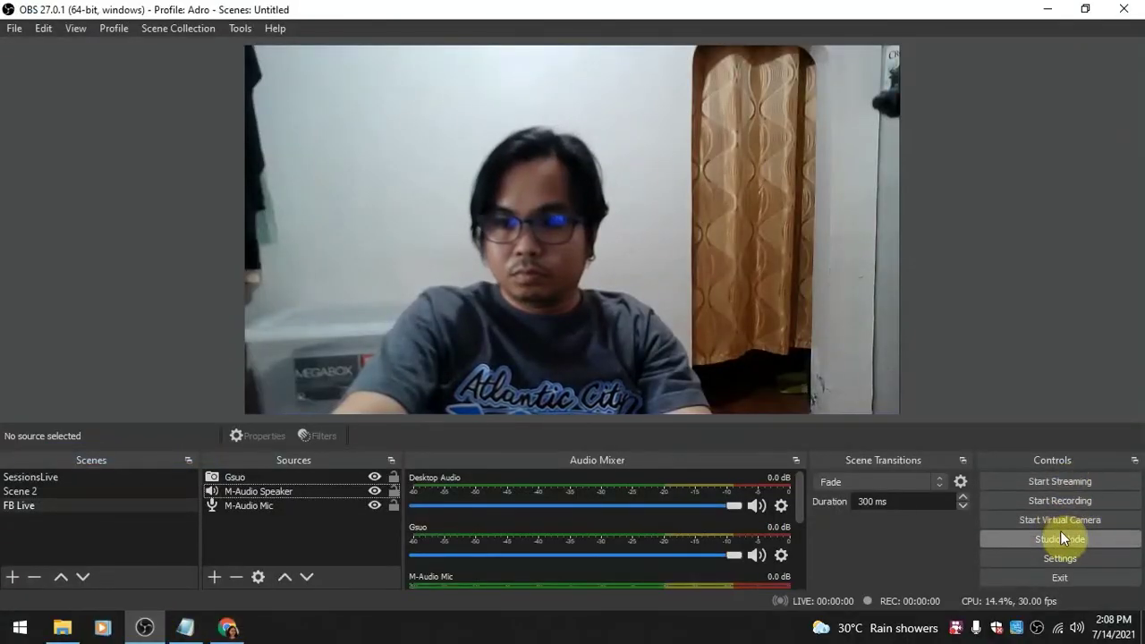
{"action": "left_click", "coordinate": [1059, 558]}
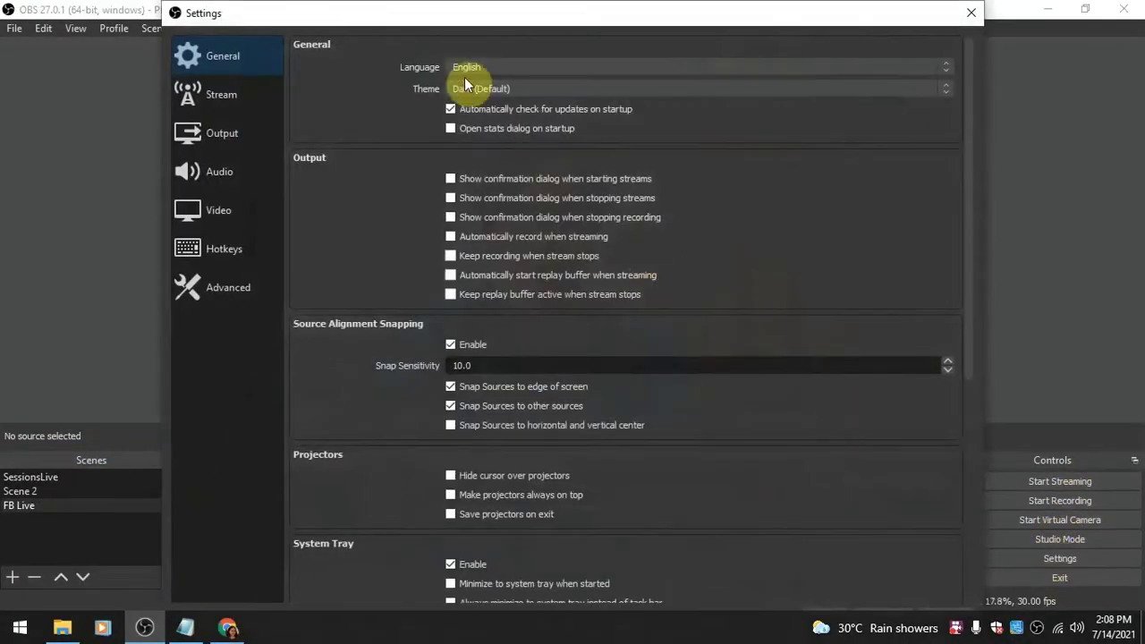
{"action": "left_click", "coordinate": [240, 98]}
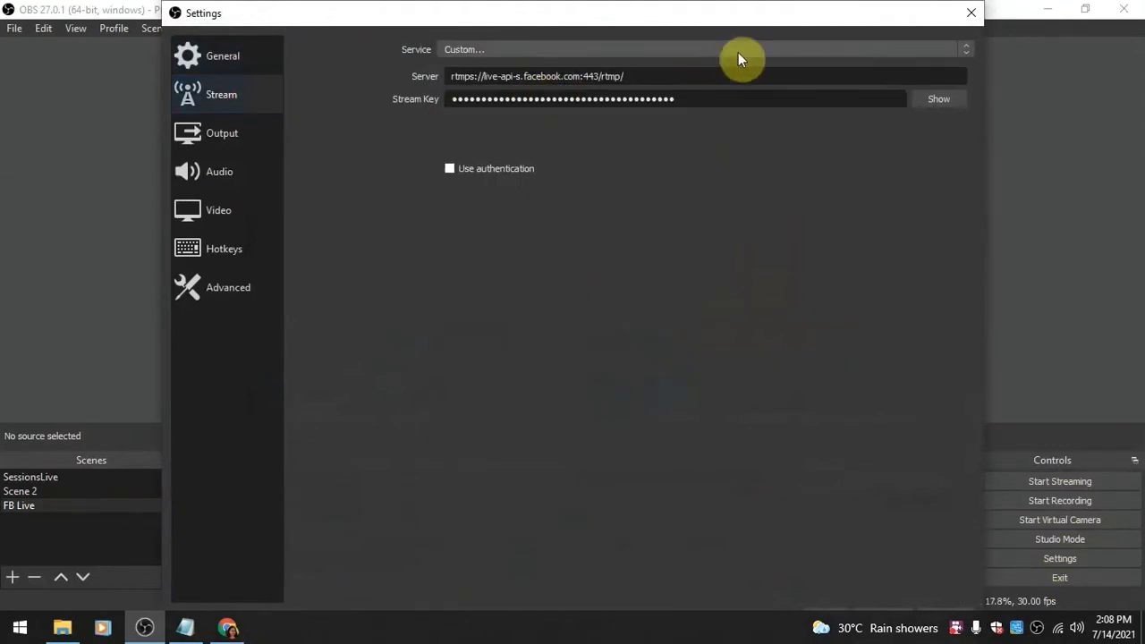
Keep the Custom service and replace the Server address with the copied URL rtmps://live-api-s.facebook.com:443/rtmp/.
{"action": "left_click", "coordinate": [698, 75]}
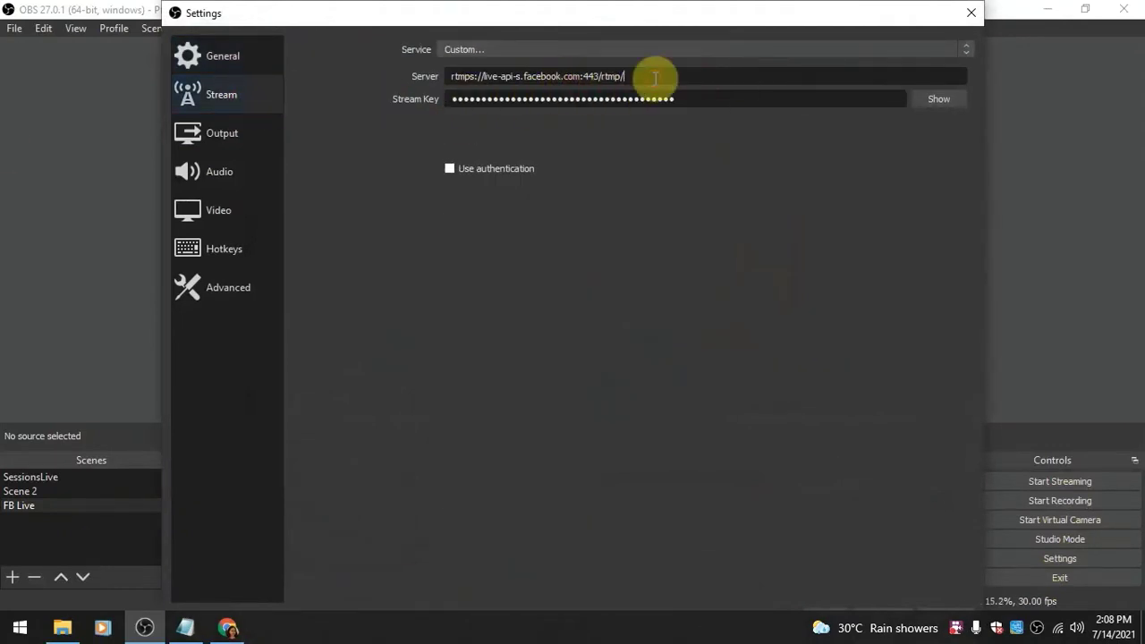
{"action": "key", "text": "BackSpace"}
{"action": "key", "text": "BackSpace"}
{"action": "key", "text": "BackSpace"}
{"action": "key", "text": "BackSpace"}
{"action": "key", "text": "BackSpace"}
{"action": "key", "text": "BackSpace"}
{"action": "key", "text": "BackSpace"}
{"action": "key", "text": "BackSpace"}
{"action": "key", "text": "BackSpace"}
{"action": "key", "text": "BackSpace"}
{"action": "key", "text": "BackSpace"}
{"action": "key", "text": "BackSpace"}
{"action": "key", "text": "BackSpace"}
{"action": "key", "text": "BackSpace"}
{"action": "key", "text": "BackSpace"}
{"action": "key", "text": "BackSpace"}
{"action": "key", "text": "BackSpace"}
{"action": "key", "text": "BackSpace"}
{"action": "key", "text": "BackSpace"}
{"action": "key", "text": "BackSpace"}
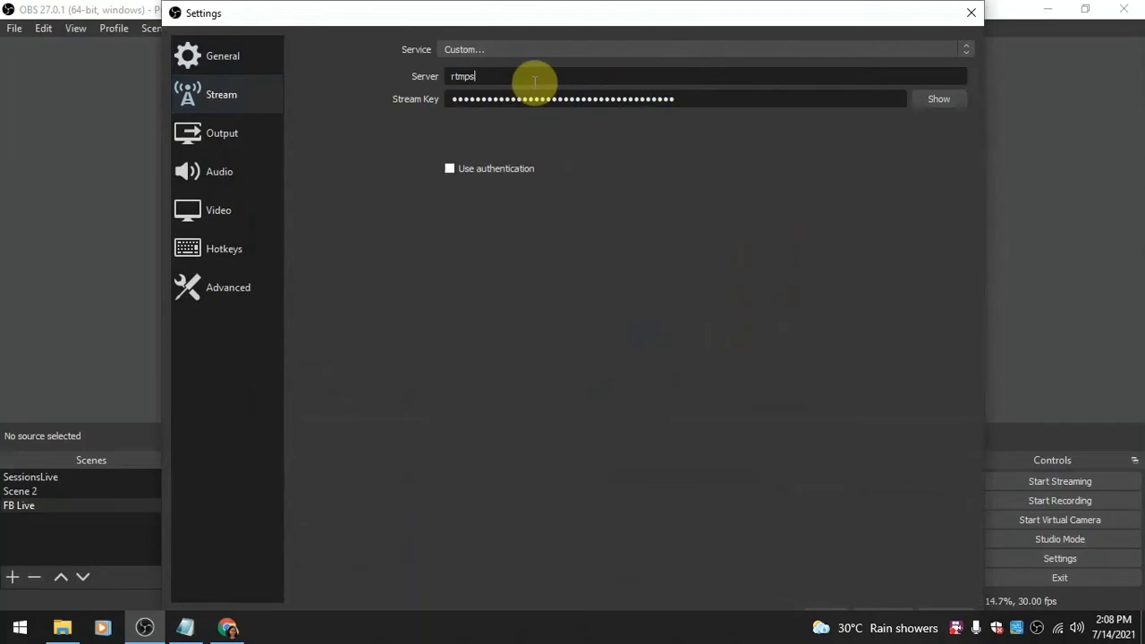
{"action": "left_click", "coordinate": [570, 54]}
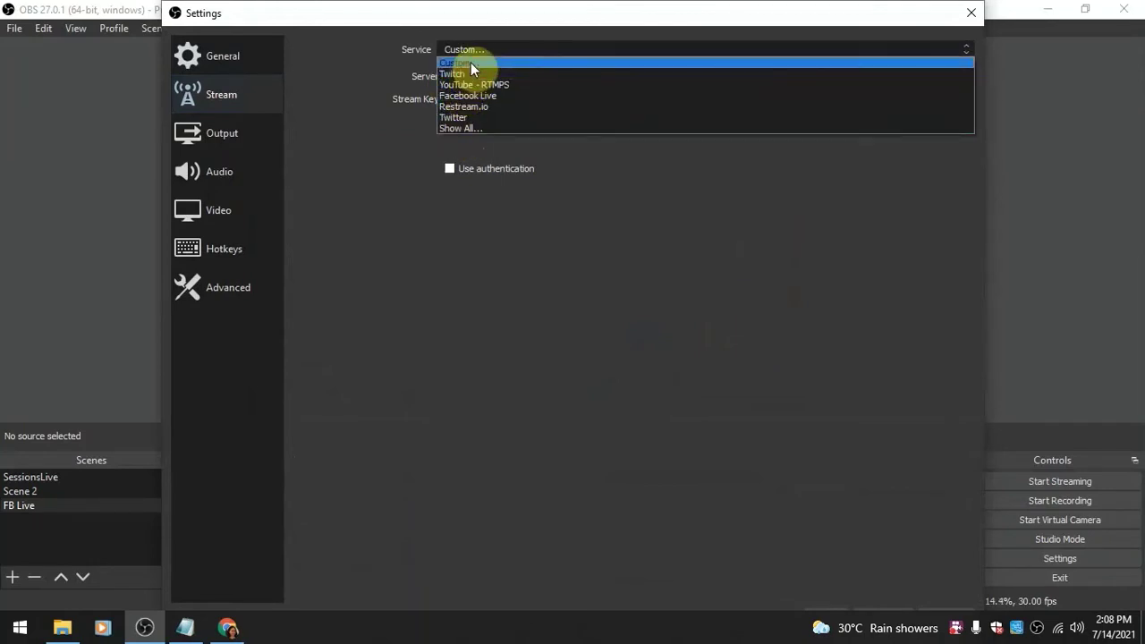
{"action": "left_click", "coordinate": [471, 62]}
{"action": "right_click", "coordinate": [456, 77]}
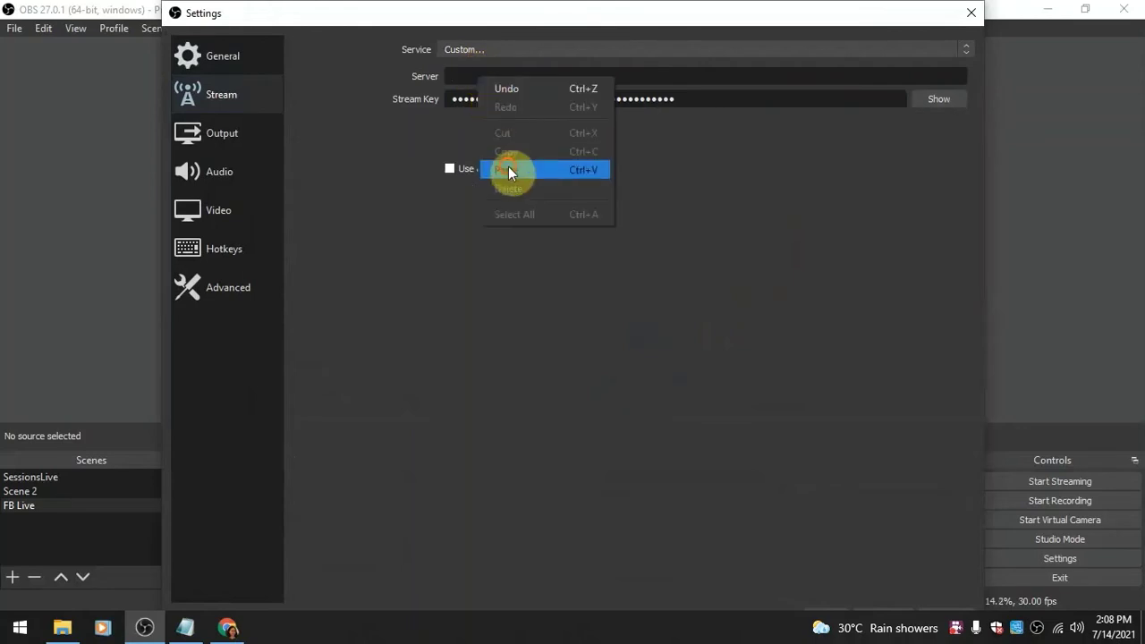
{"action": "left_click", "coordinate": [508, 168]}
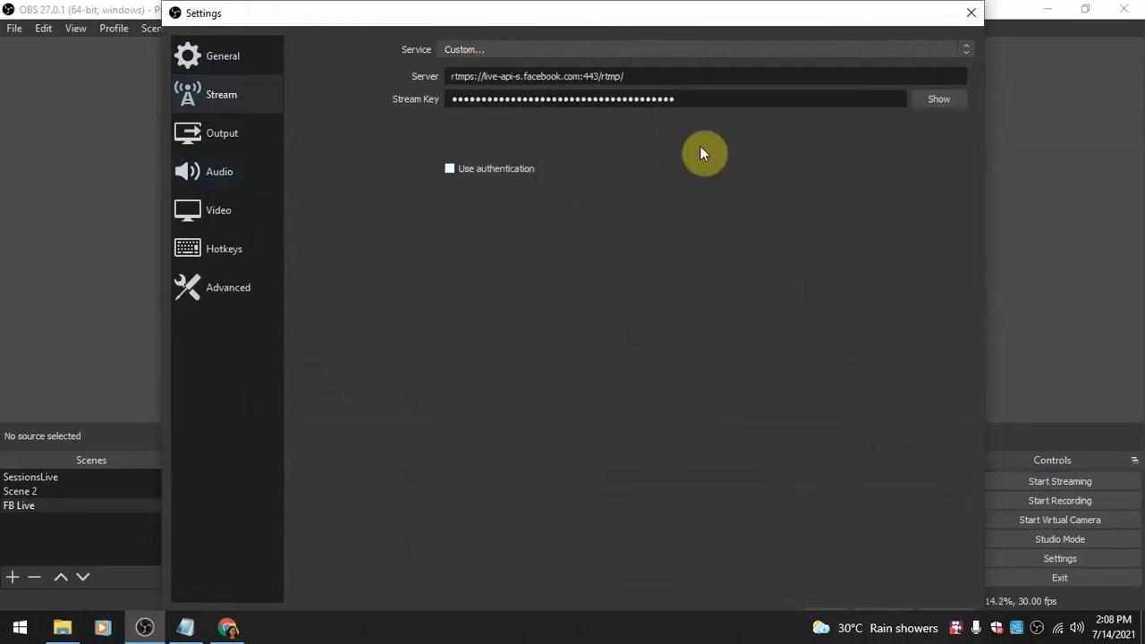
Clear the Stream Key field, copy the stream key from Facebook Live Producer in Chrome, and paste it into the OBS Stream Key field.
{"action": "left_click_drag", "start_coordinate": [691, 101], "coordinate": [422, 102]}
{"action": "key", "text": "BackSpace"}
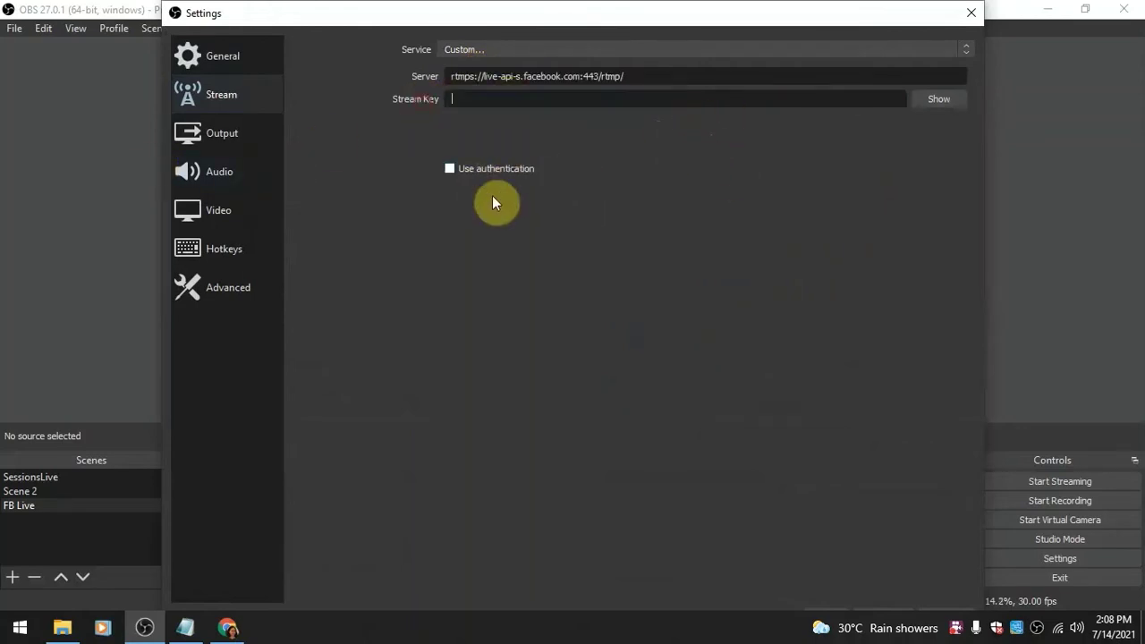
{"action": "left_click", "coordinate": [227, 627]}
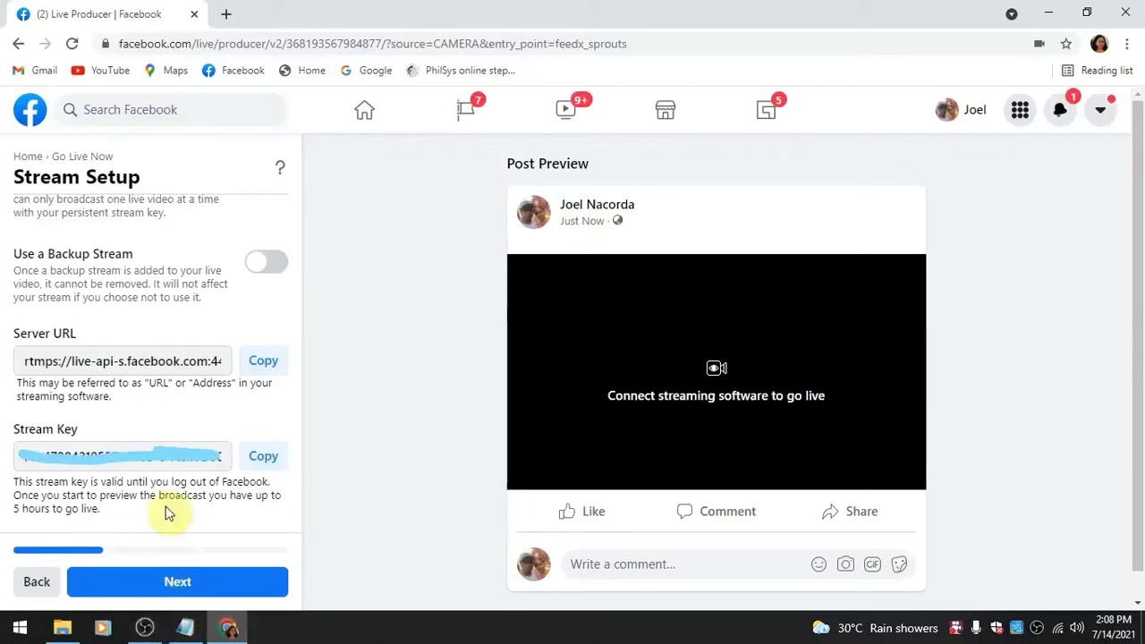
{"action": "left_click", "coordinate": [265, 458]}
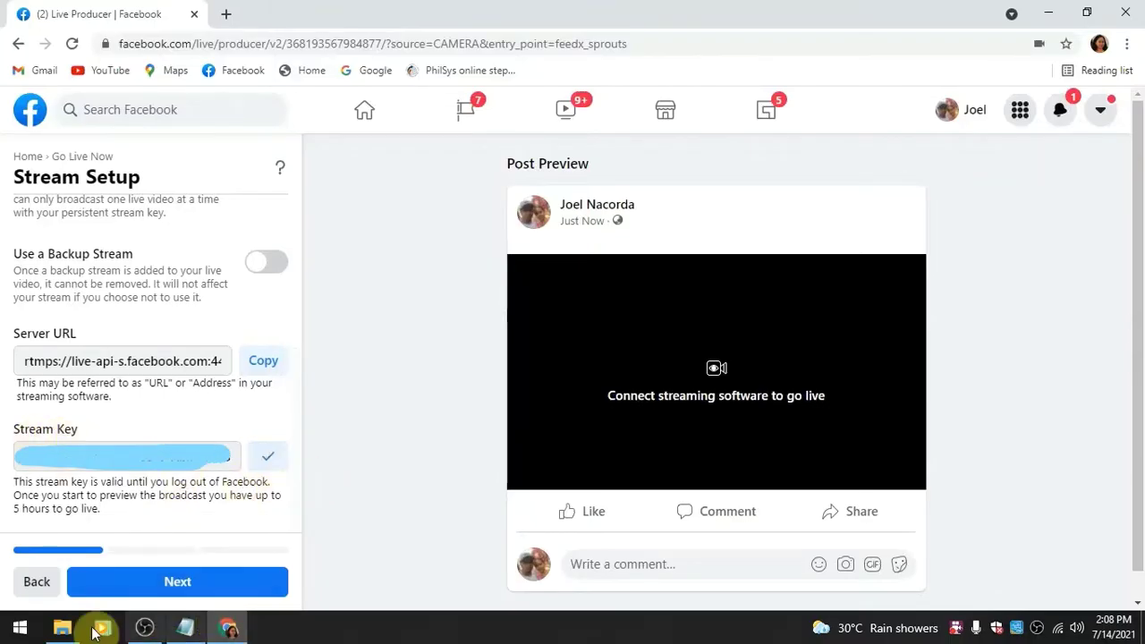
{"action": "left_click", "coordinate": [139, 629]}
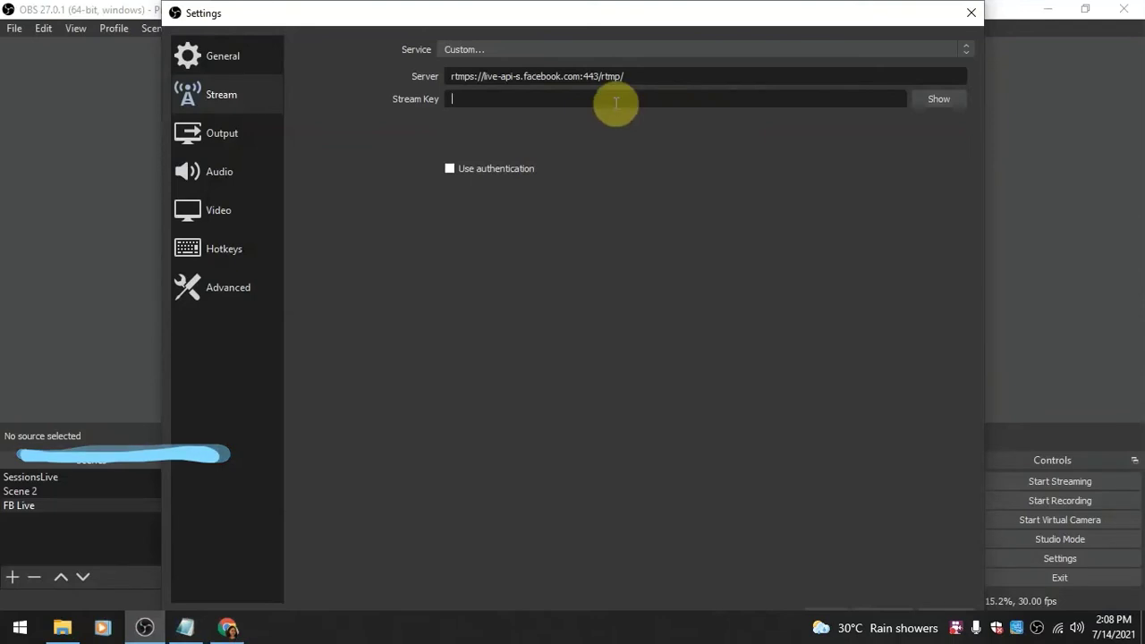
{"action": "right_click", "coordinate": [613, 106]}
{"action": "left_click", "coordinate": [644, 196]}
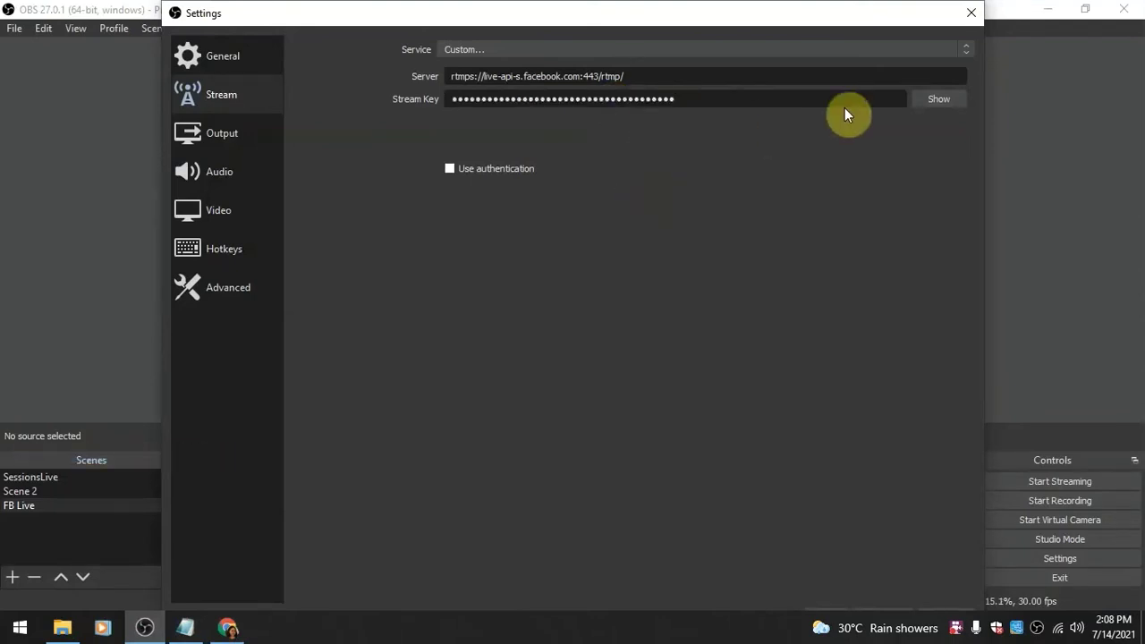
Resize and reposition the Settings window to apply the stream settings.
{"action": "left_click_drag", "start_coordinate": [713, 3], "coordinate": [722, 152]}
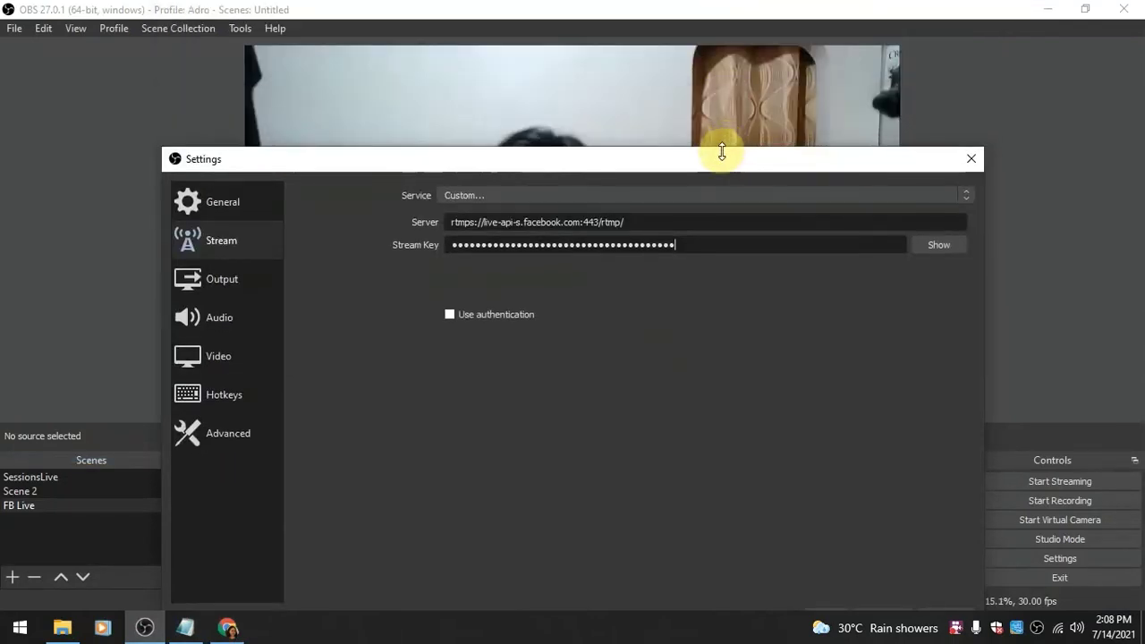
{"action": "left_click_drag", "start_coordinate": [695, 116], "coordinate": [662, 20]}
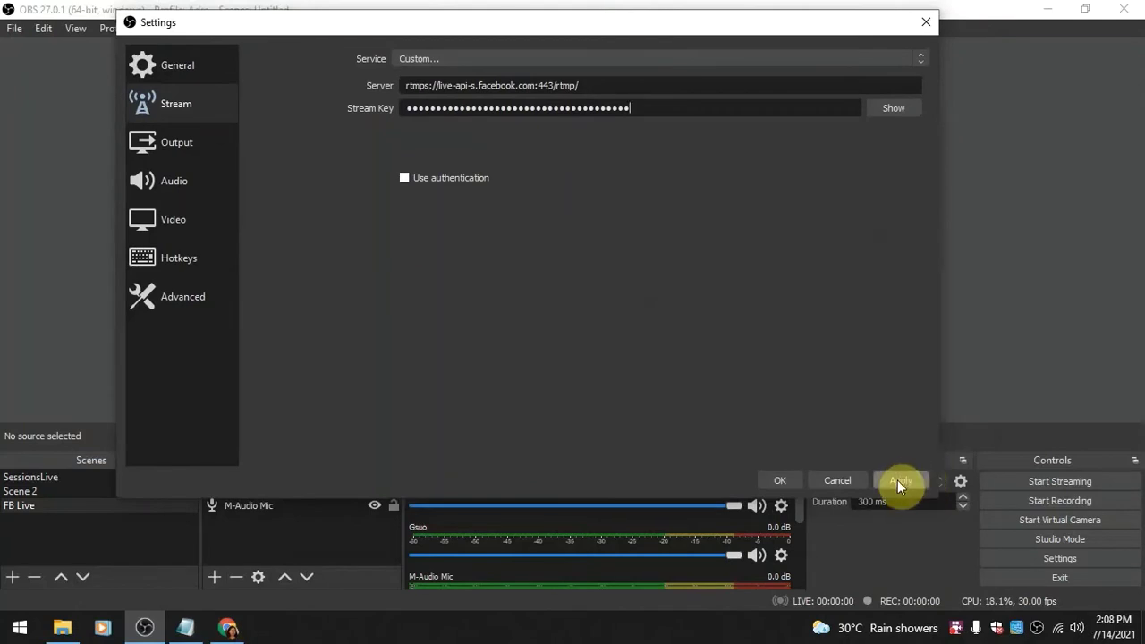